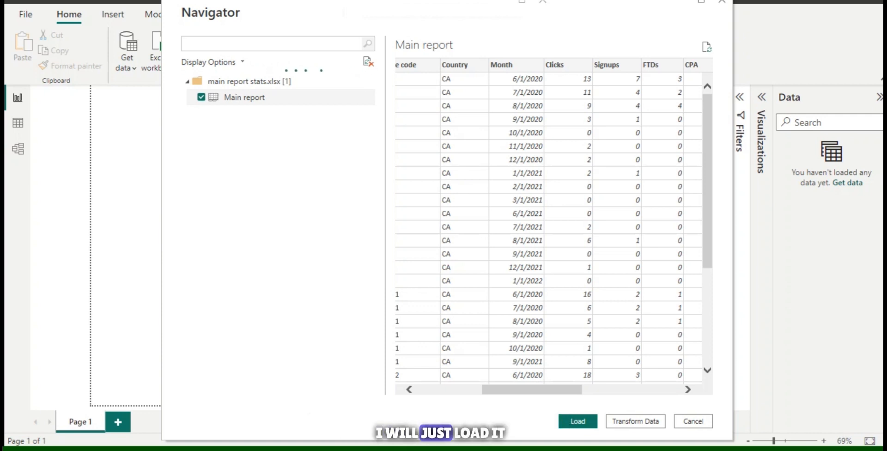
Step: Load the Main report table, then open its load errors in a maximized Power Query Editor window
click(577, 421)
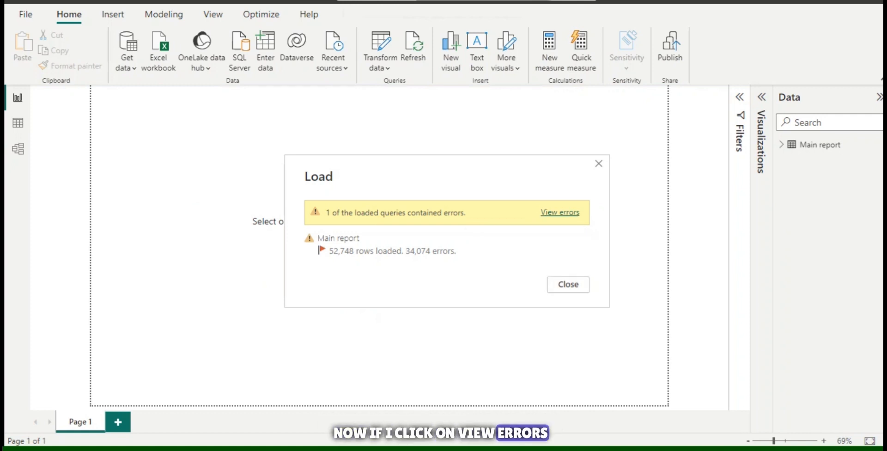
click(560, 212)
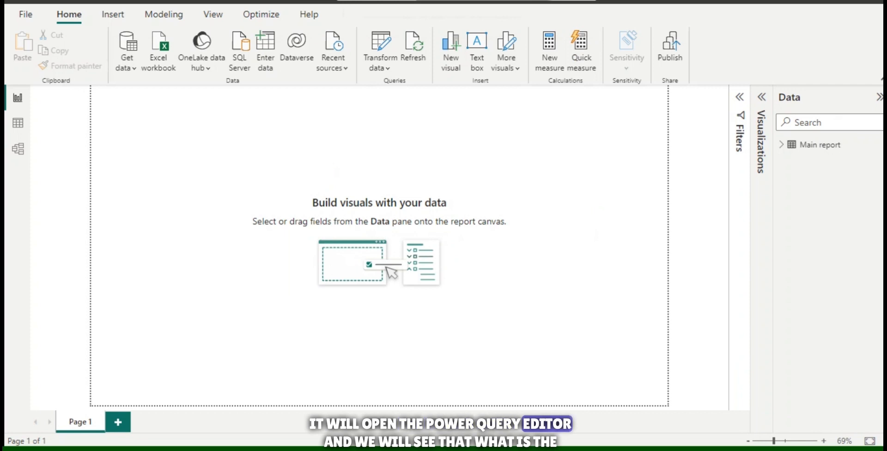
mouse_move(554, 449)
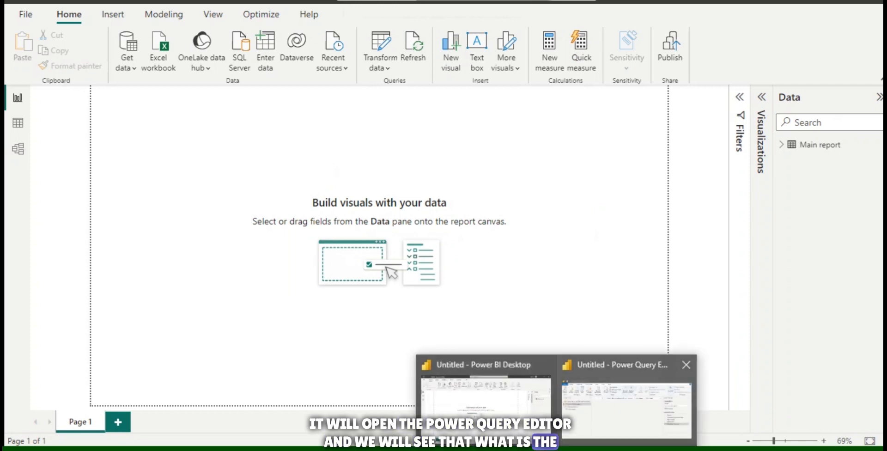
click(624, 404)
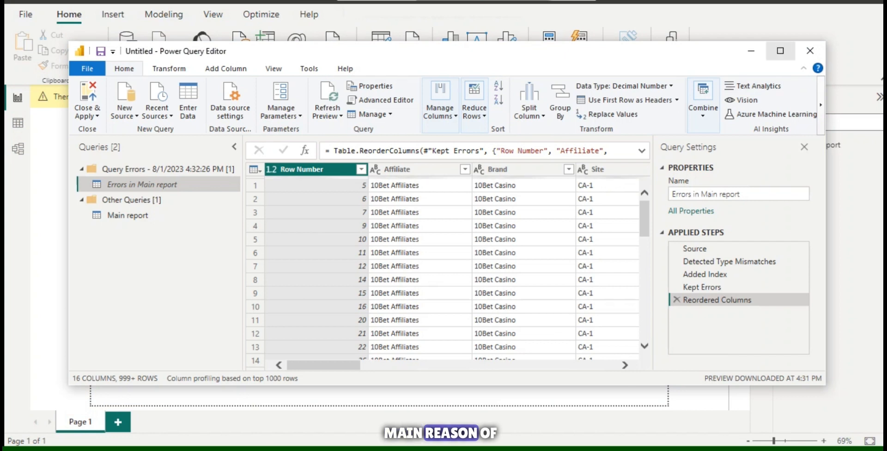
click(780, 51)
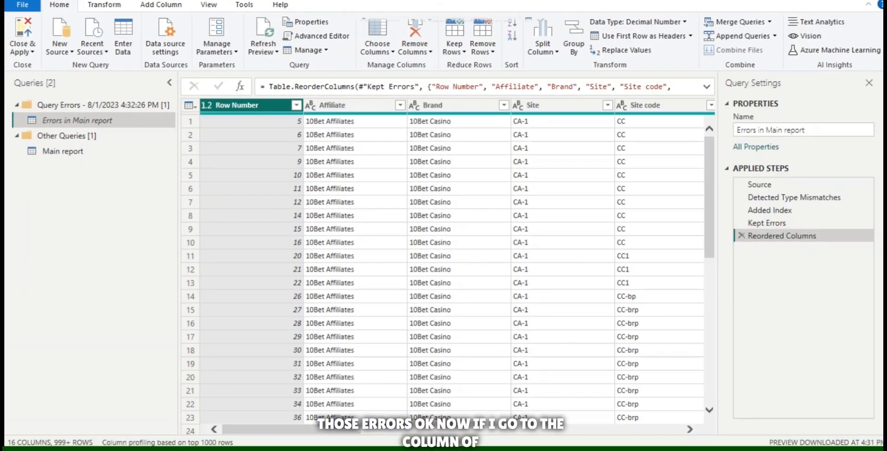
Step: Inspect the error detail in the first row of the CR column, then discard the resulting drill-down step
scroll(457, 266, right, 4)
scroll(457, 266, right, 5)
scroll(457, 266, right, 5)
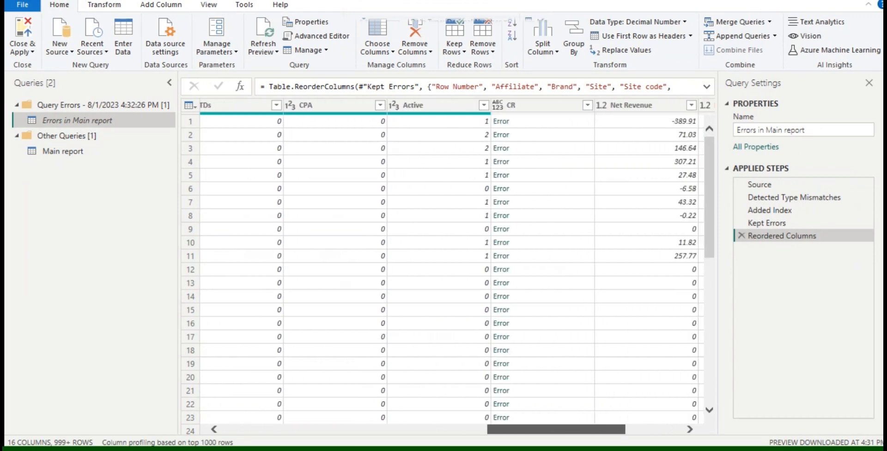
scroll(457, 266, right, 2)
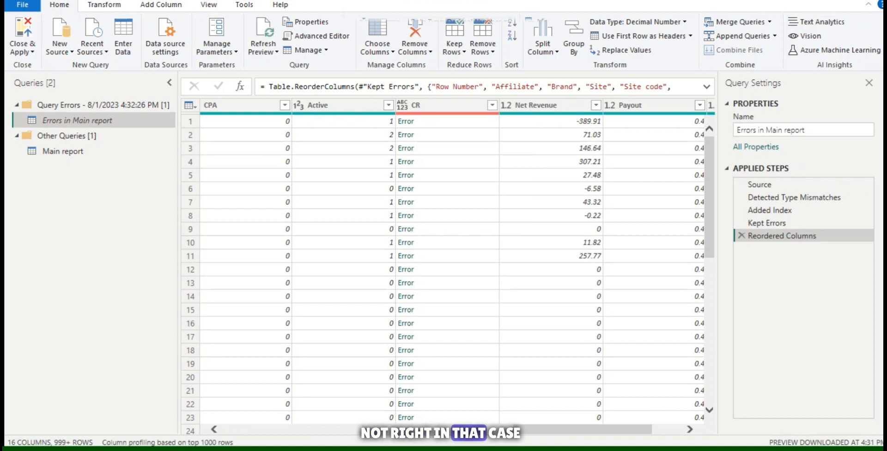
click(406, 121)
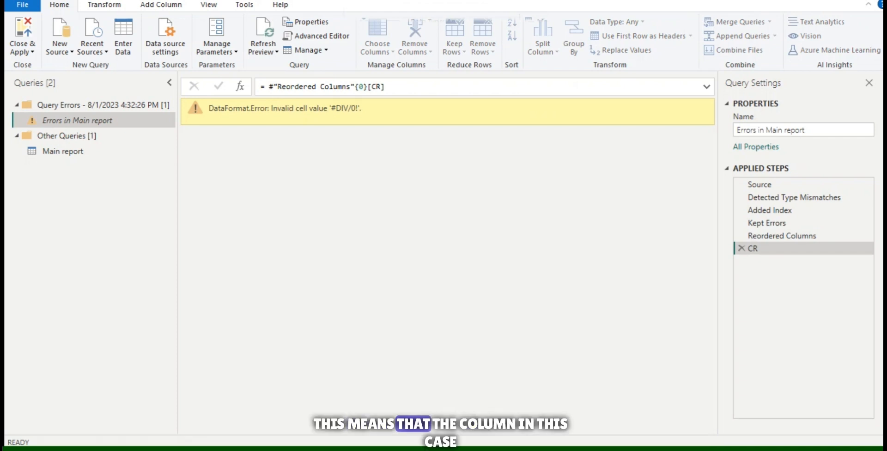
key(Delete)
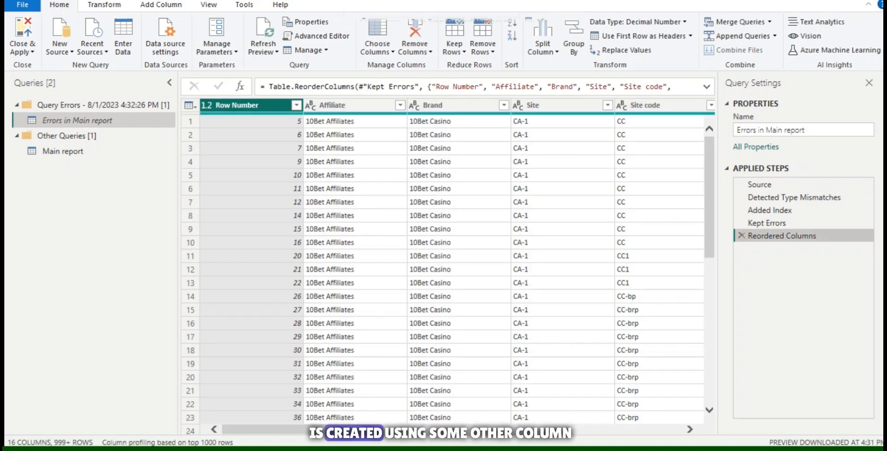
Step: Remove the CR column from the Errors in Main report query and apply the changes to the report
scroll(444, 268, right, 3)
scroll(444, 268, right, 4)
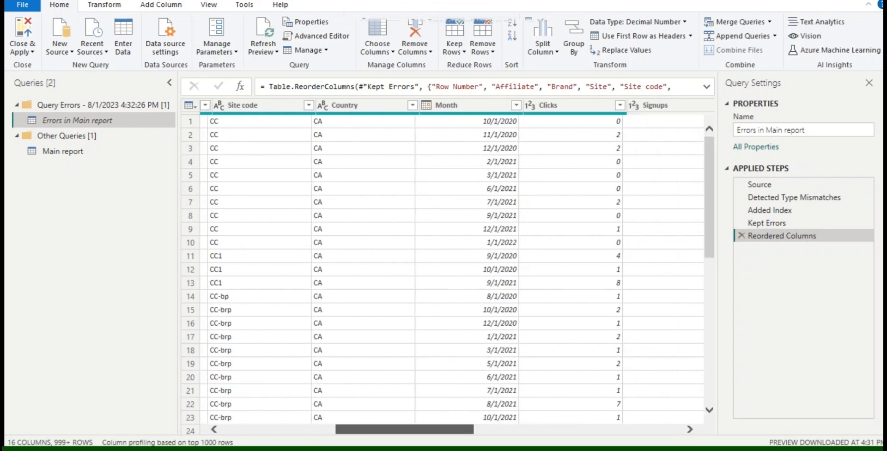
scroll(444, 267, right, 5)
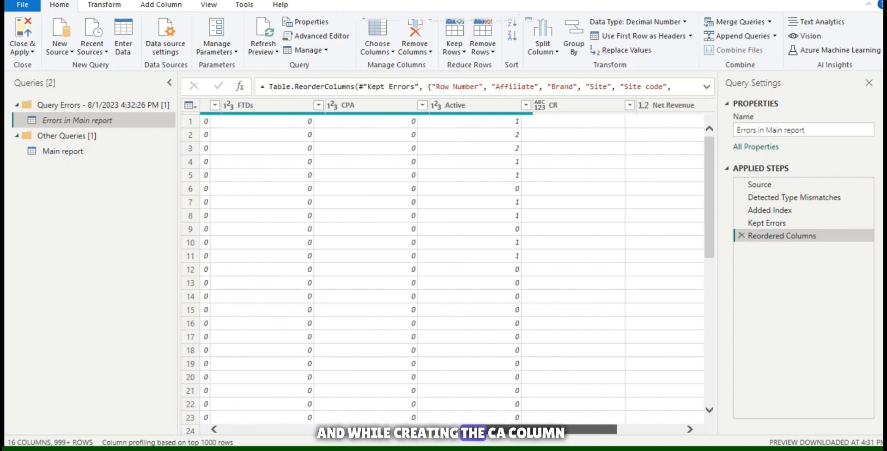
scroll(443, 268, right, 1)
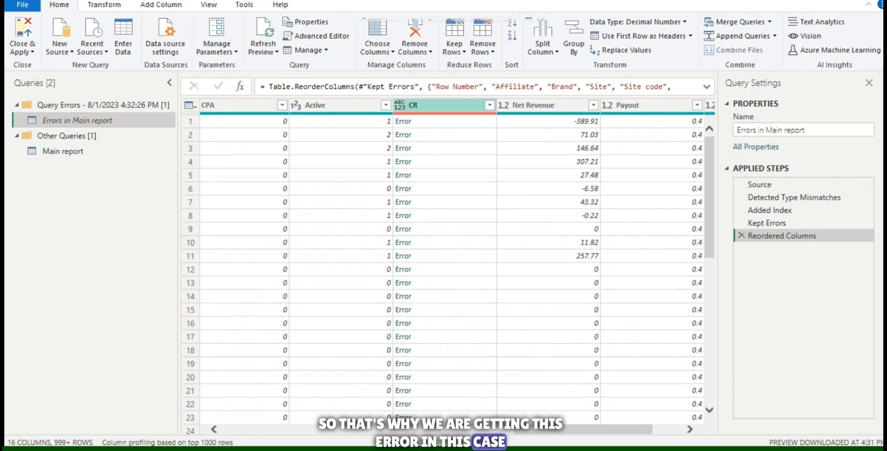
click(438, 105)
right_click(439, 106)
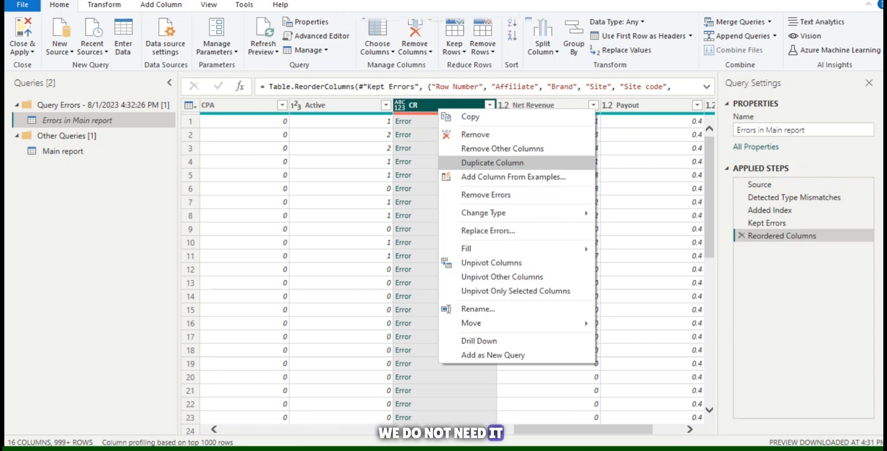
click(475, 133)
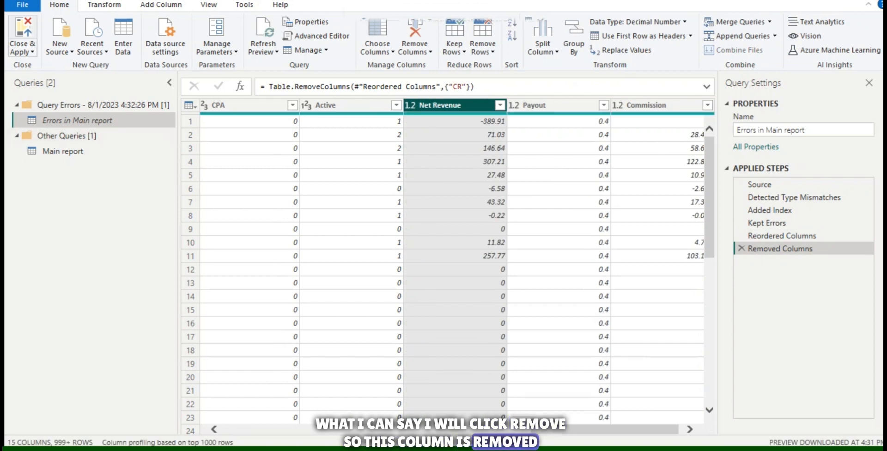
click(22, 28)
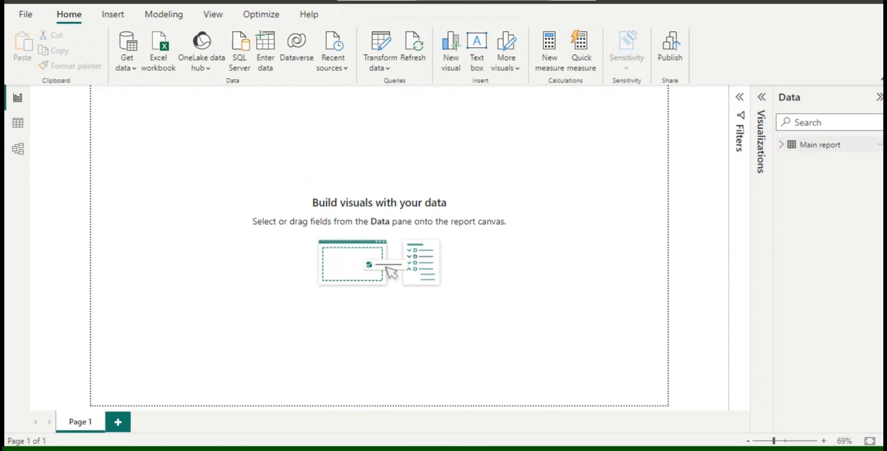
Step: Expand the Main report table's fields and reveal the available visual types
click(780, 144)
click(761, 97)
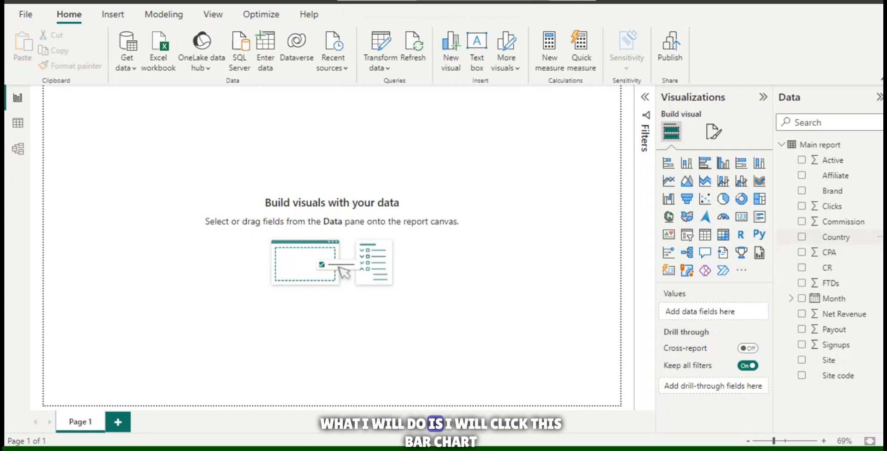
Step: Insert an empty stacked bar chart on Page 1, enlarge it and shift it slightly down
click(669, 163)
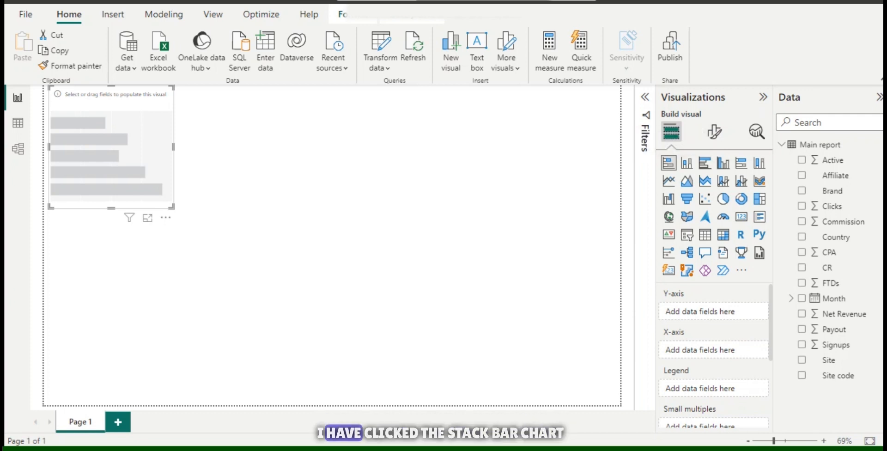
drag(173, 207, 257, 245)
drag(152, 165, 154, 177)
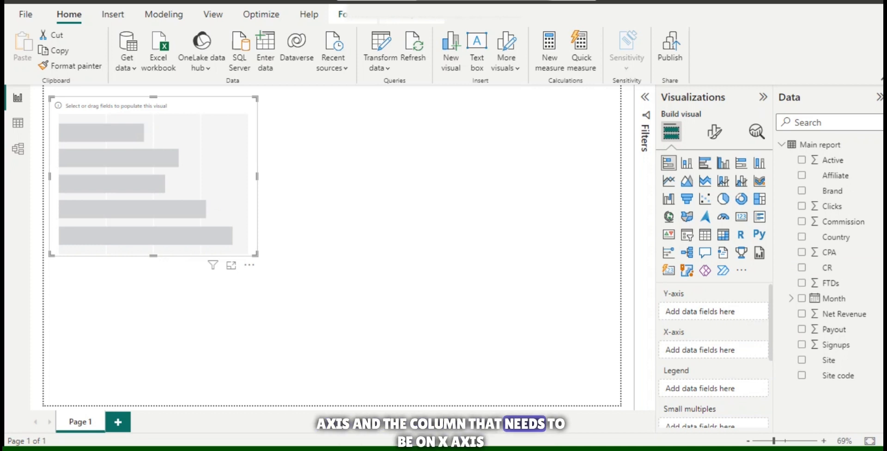
Step: Try plotting Country on the X-axis and Net Revenue on the Y-axis, and check the aggregation options for Country
drag(829, 237, 700, 350)
drag(843, 313, 684, 312)
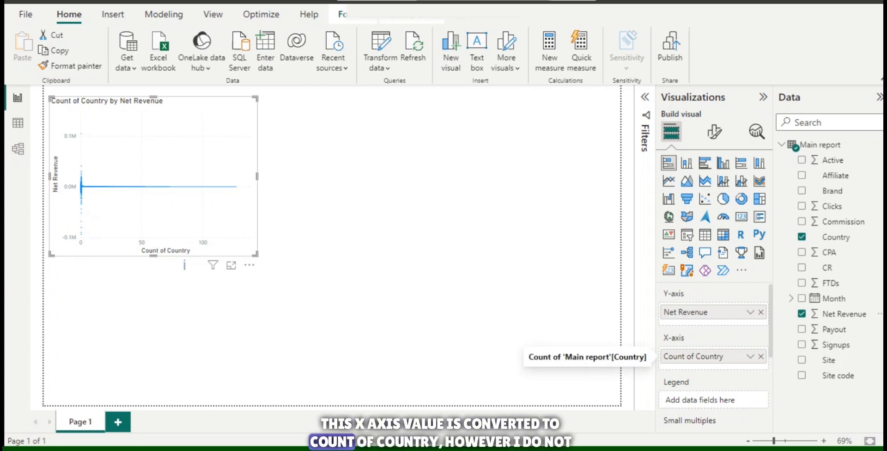
click(750, 356)
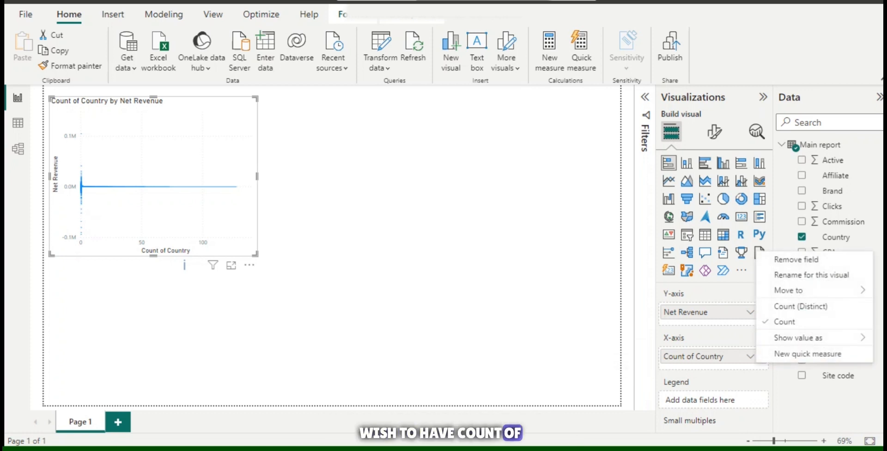
key(Escape)
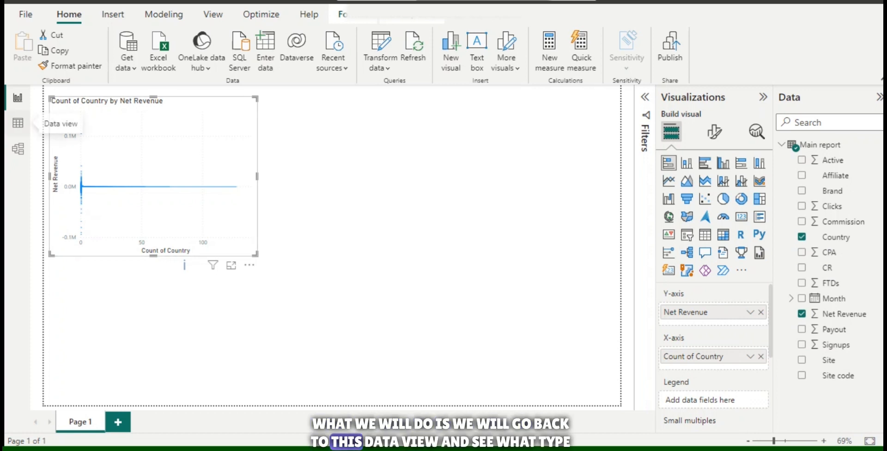
Step: Check the Country column's data type and distinct values in the Main report data table
click(18, 123)
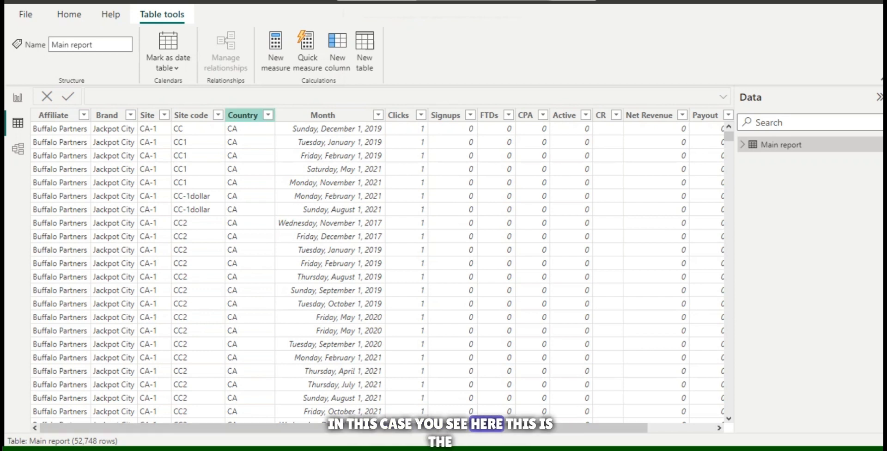
click(243, 116)
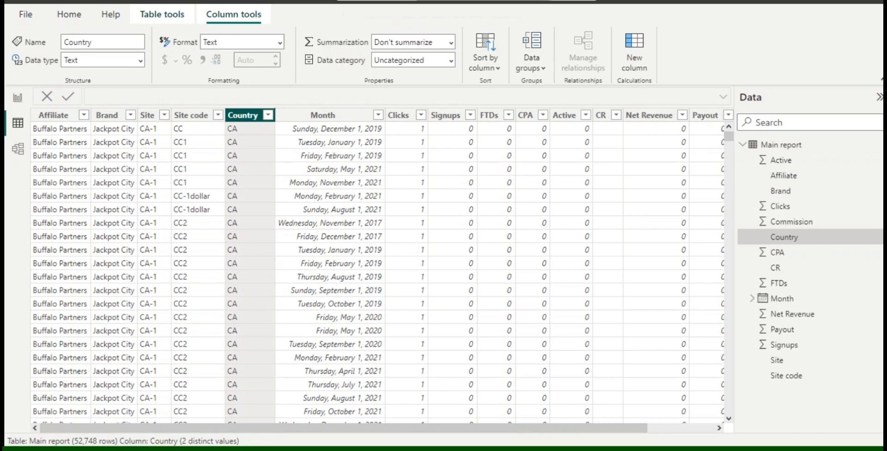
click(268, 115)
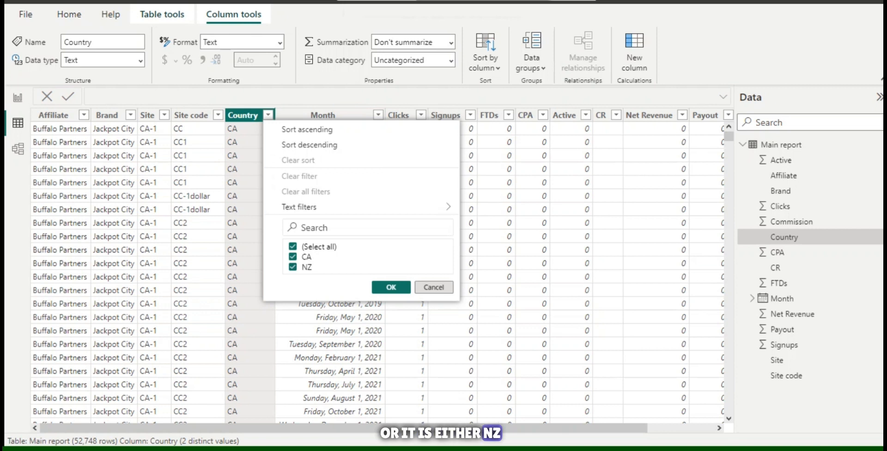
click(433, 287)
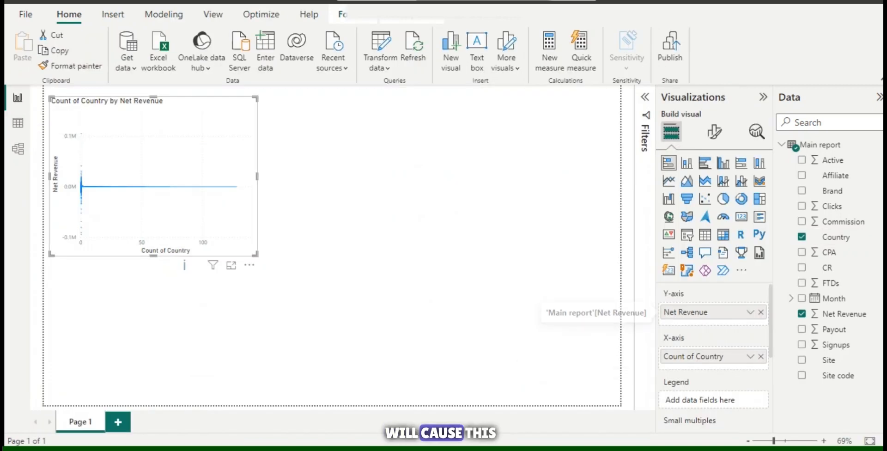
Step: Clear Net Revenue and Country from the bar chart's axes in the report, then delete the chart
click(761, 312)
click(760, 350)
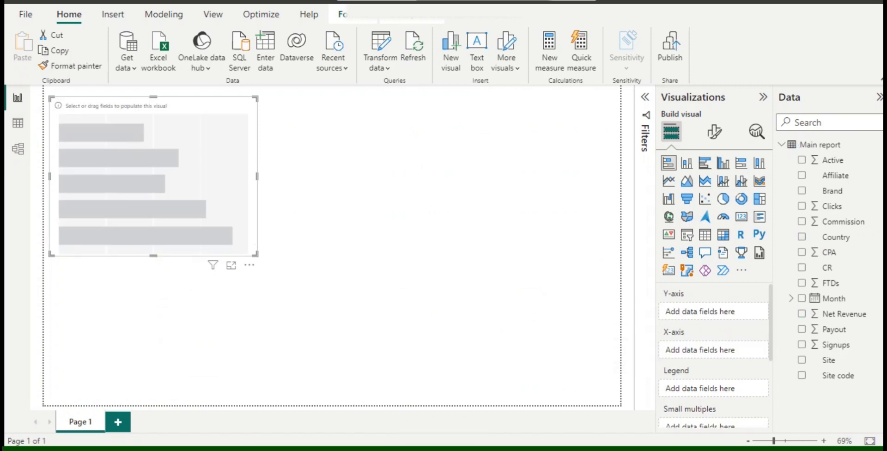
key(Delete)
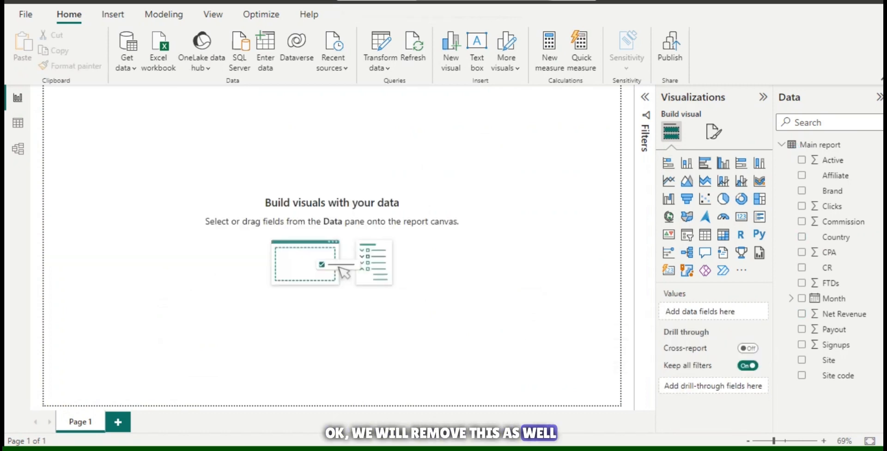
Step: Create an enlarged stacked bar chart with Country on the Y-axis and the sum of Net Revenue on the X-axis
drag(836, 237, 698, 313)
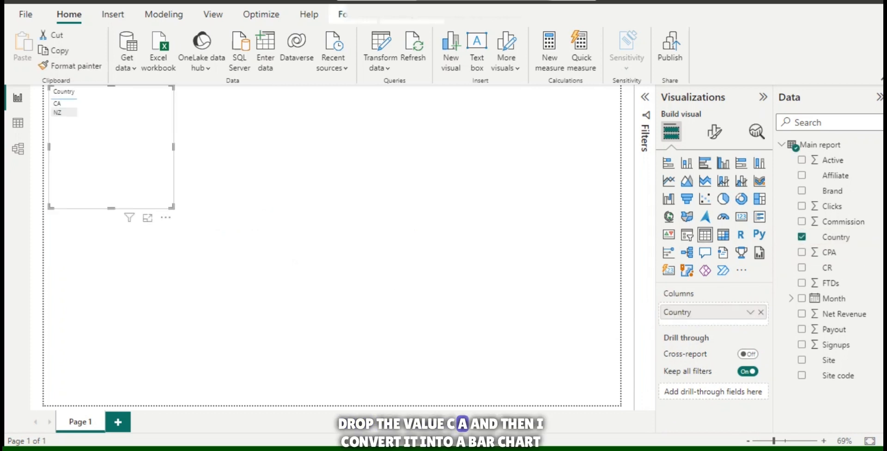
click(668, 162)
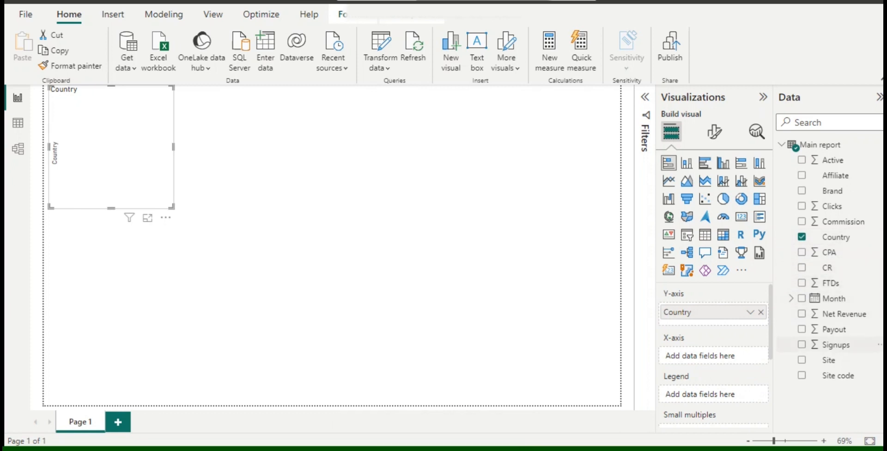
drag(844, 314, 717, 356)
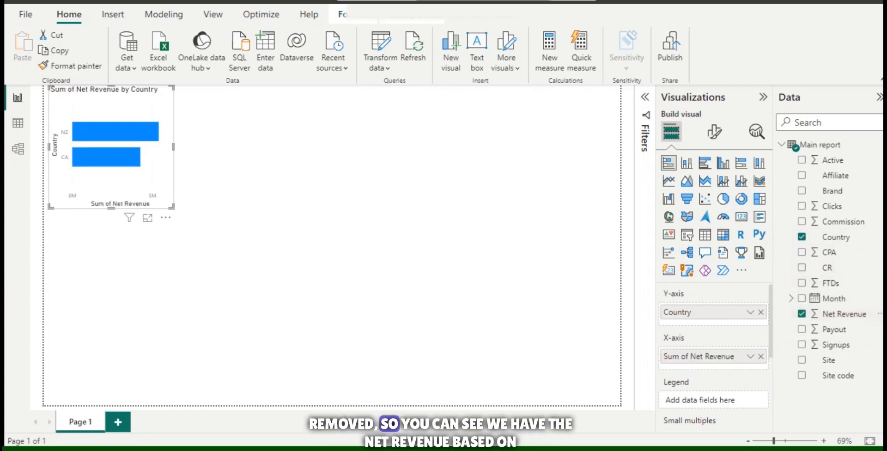
drag(172, 206, 360, 292)
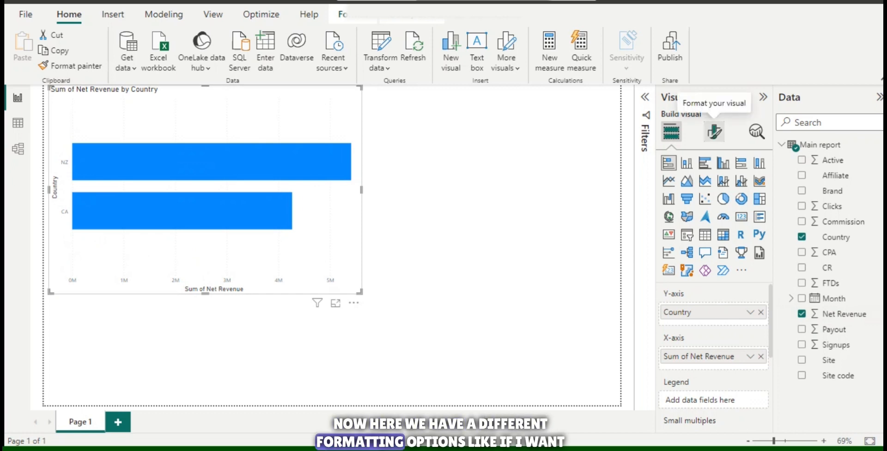
Step: Search the bar chart's formatting options for "label" and turn on data labels
click(714, 132)
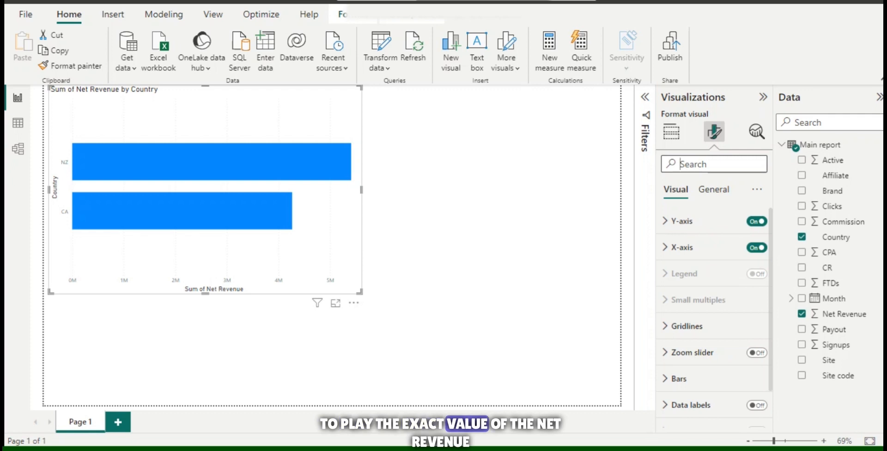
click(680, 163)
text(label)
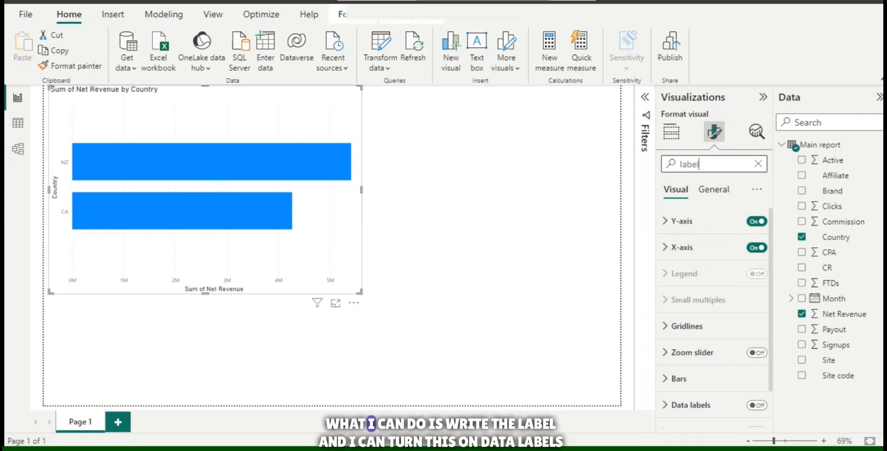
scroll(714, 300, down, 3)
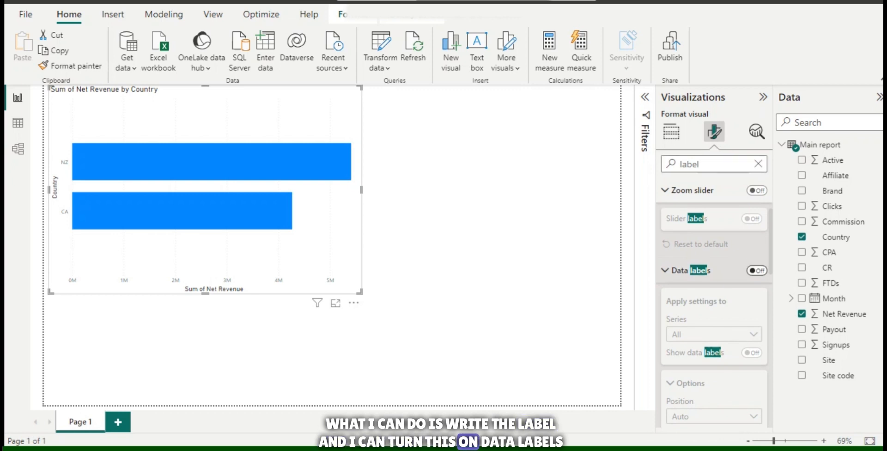
click(757, 270)
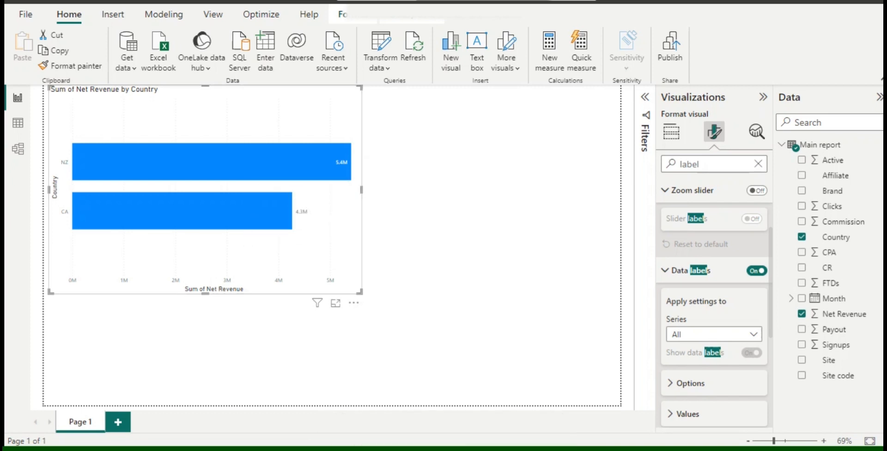
Step: Convert the net revenue bar chart to stacked column, pie and donut charts in turn, and delete it
click(762, 97)
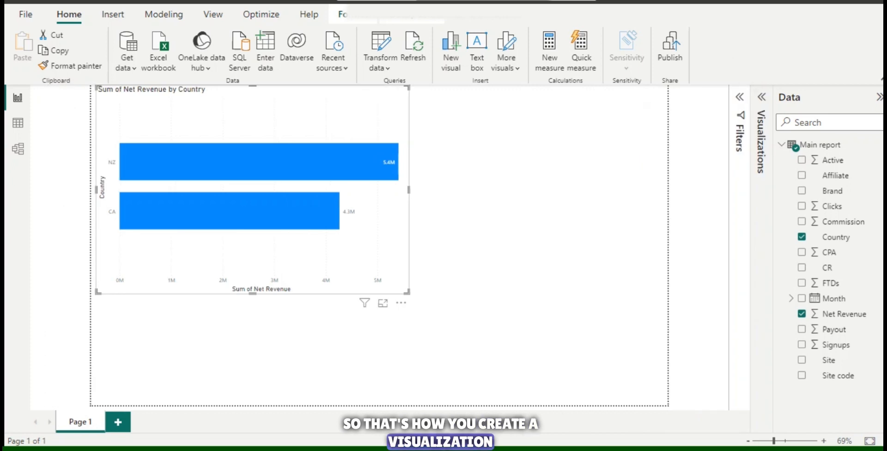
click(762, 97)
click(671, 132)
click(686, 163)
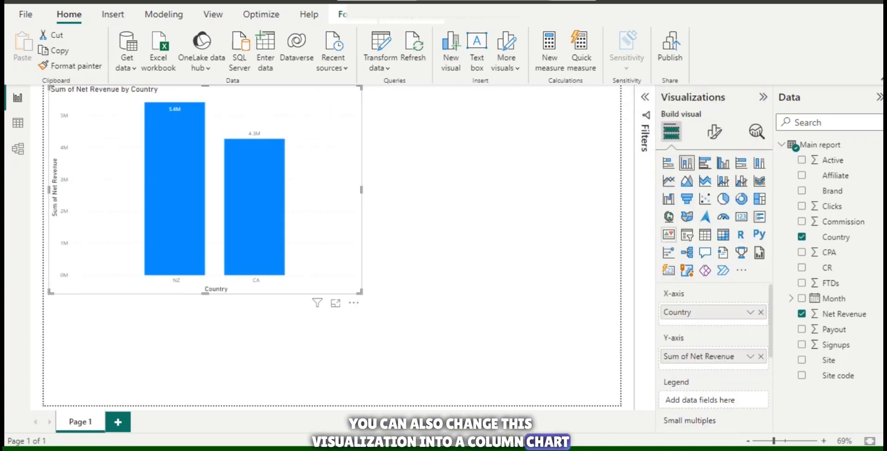
click(722, 199)
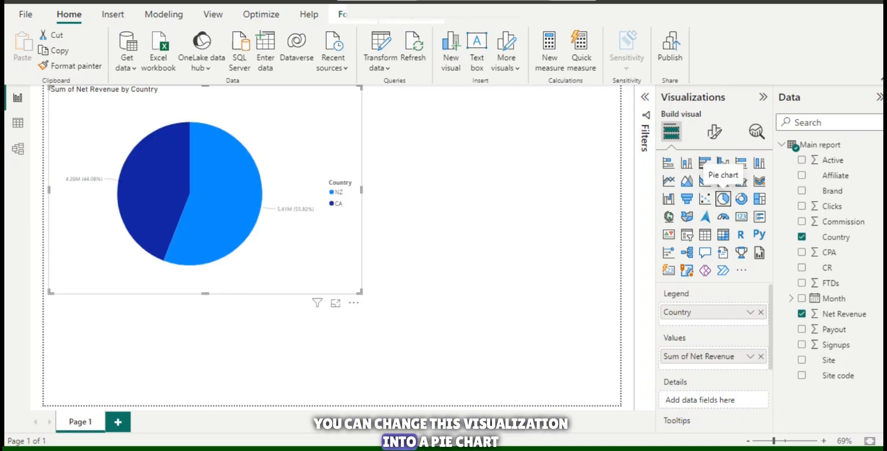
click(741, 199)
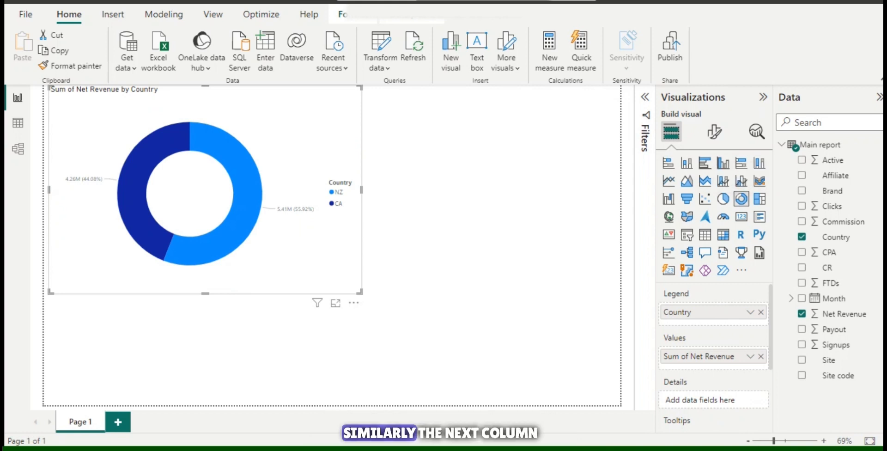
key(Delete)
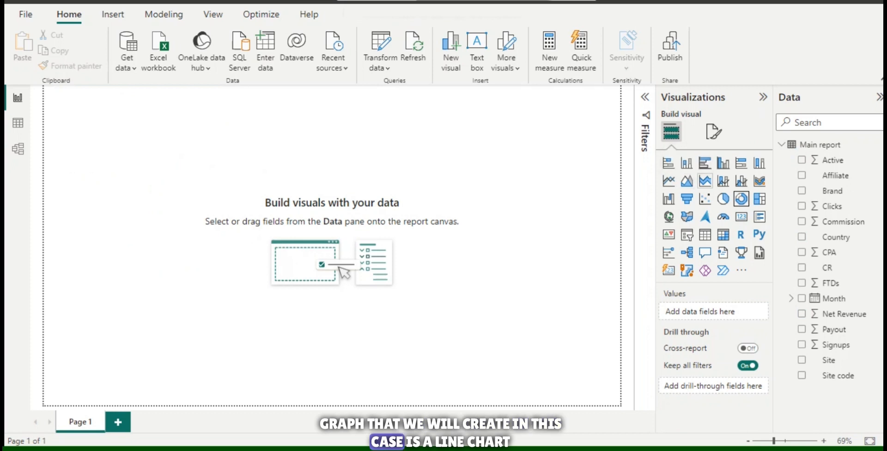
Step: Create a line chart with the Month date hierarchy on the X-axis and the sum of Clicks on the Y-axis
click(668, 181)
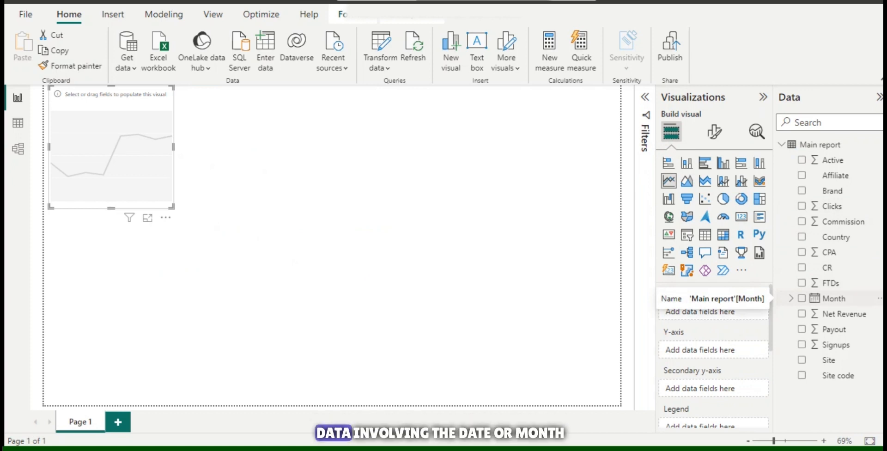
drag(829, 299, 714, 312)
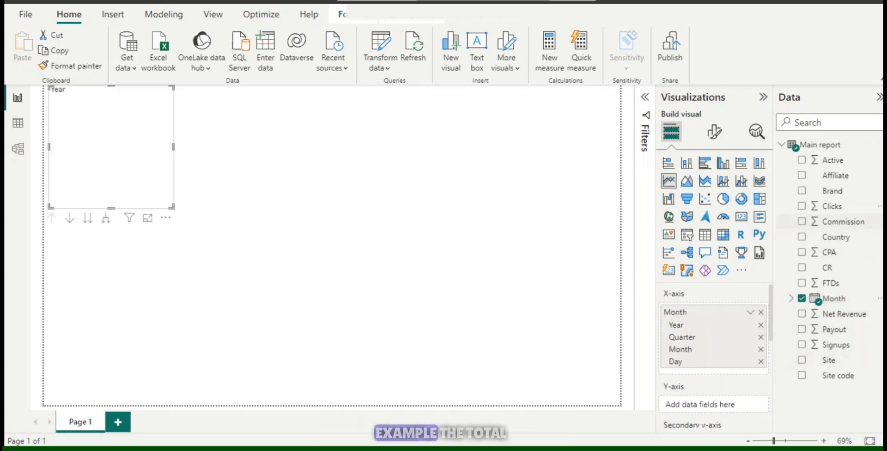
drag(831, 206, 715, 404)
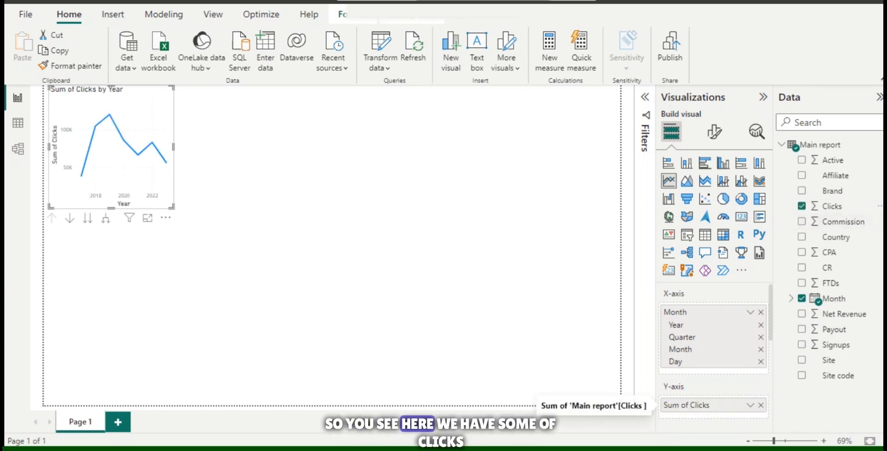
click(750, 405)
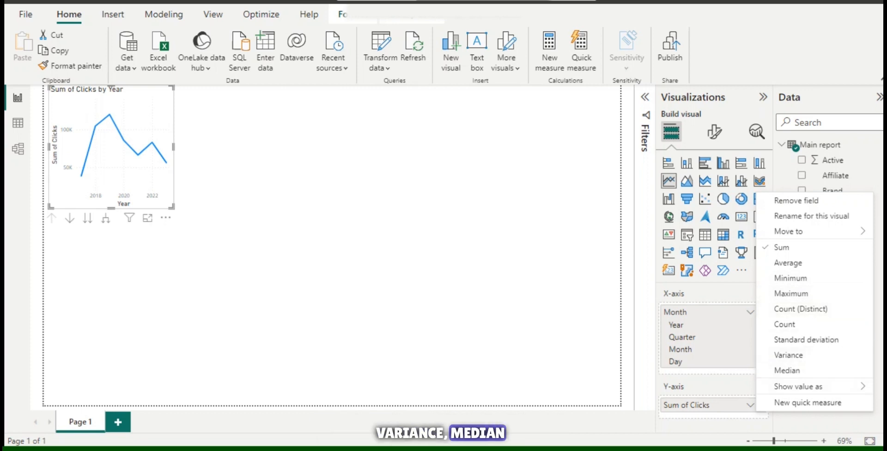
key(Escape)
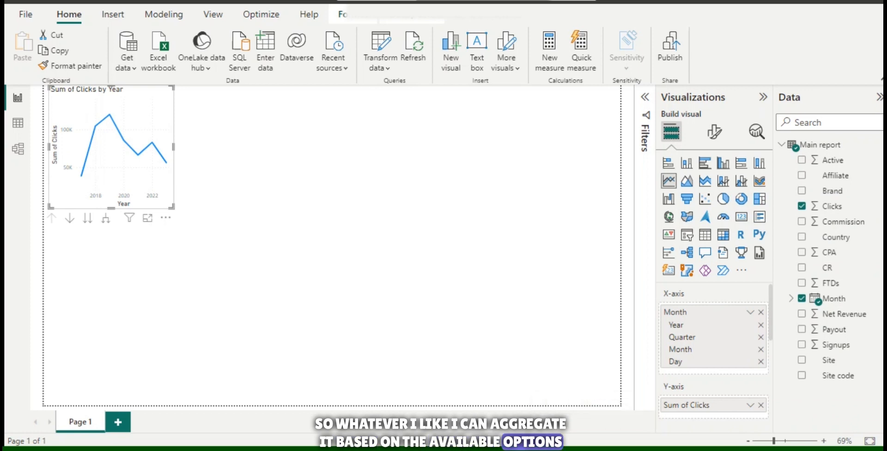
Step: Move the clicks line chart lower on the page and enlarge it to span most of the page width
drag(125, 115, 375, 159)
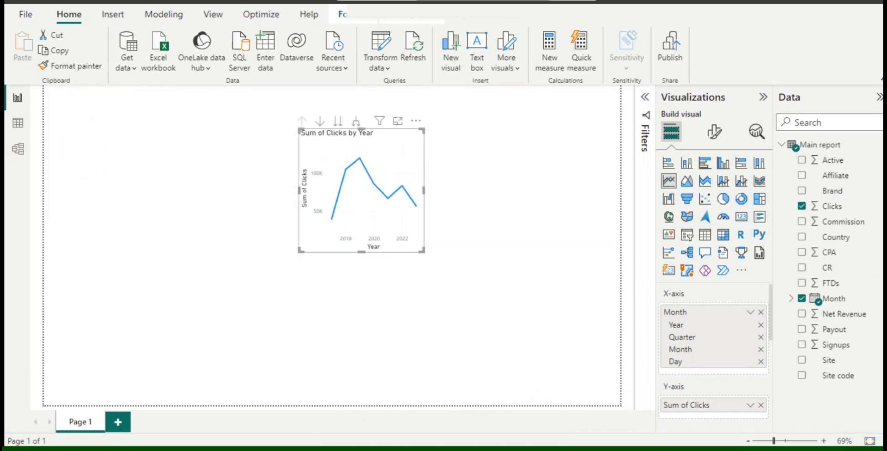
drag(301, 251, 64, 280)
drag(422, 279, 547, 289)
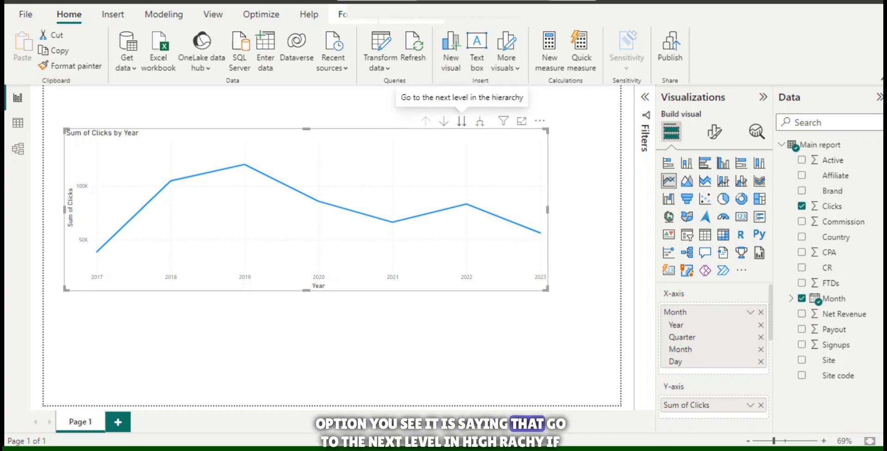
Step: Read the sum of clicks for 2017 and 2018 on the line chart
click(462, 121)
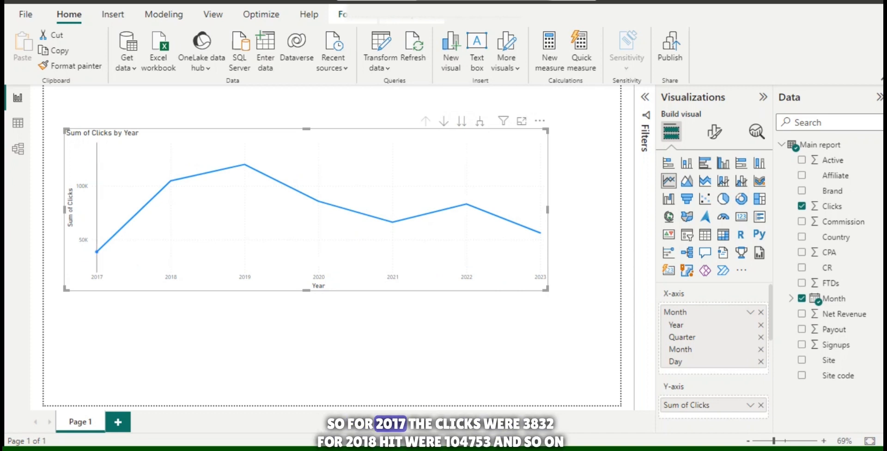
mouse_move(96, 252)
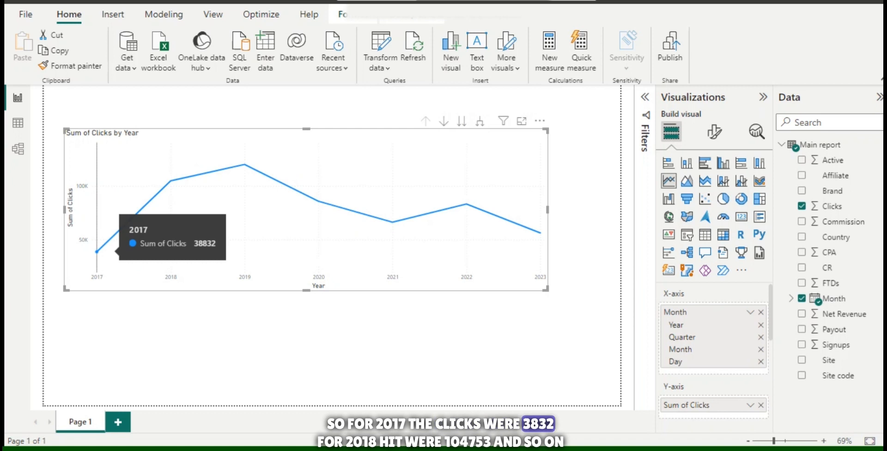
mouse_move(170, 180)
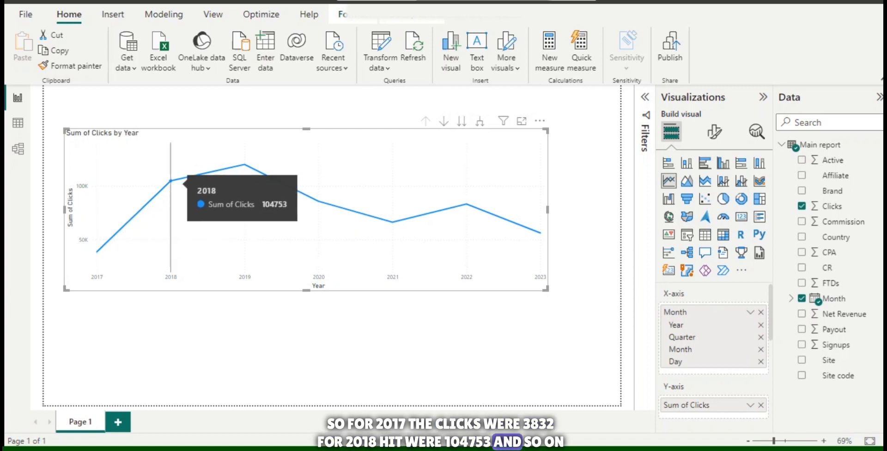
mouse_move(376, 270)
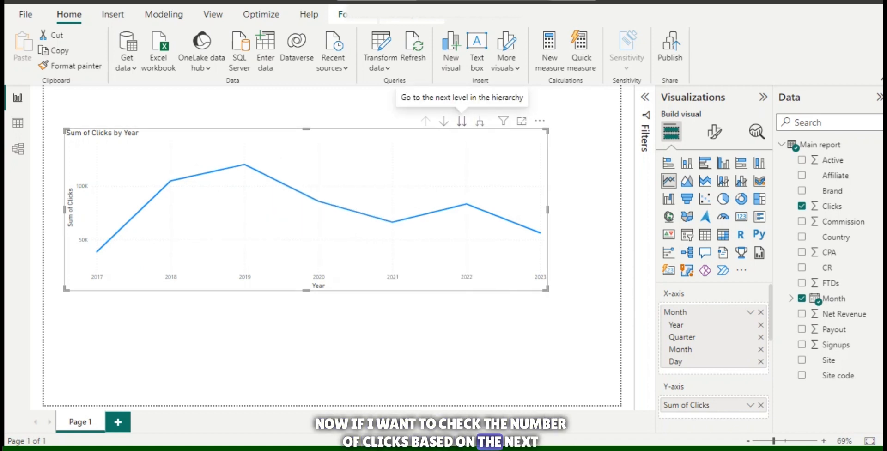
Step: Drill the line chart down through the quarter, month and day levels, then drill back up to the year level
click(461, 121)
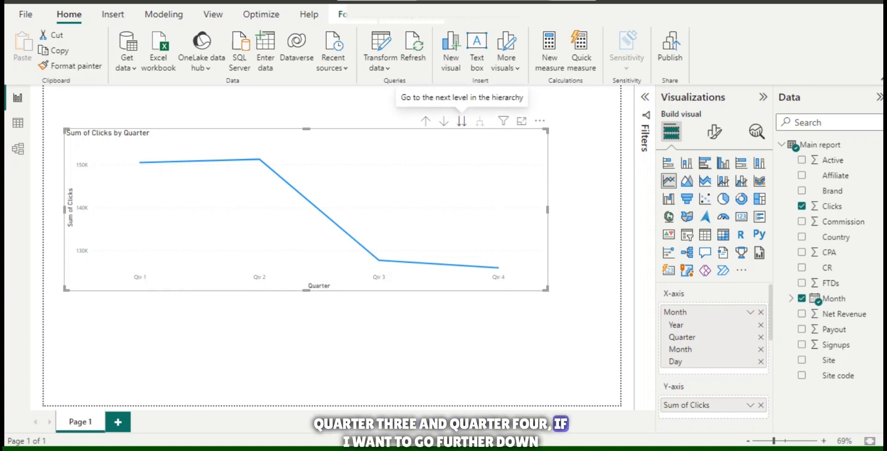
click(461, 121)
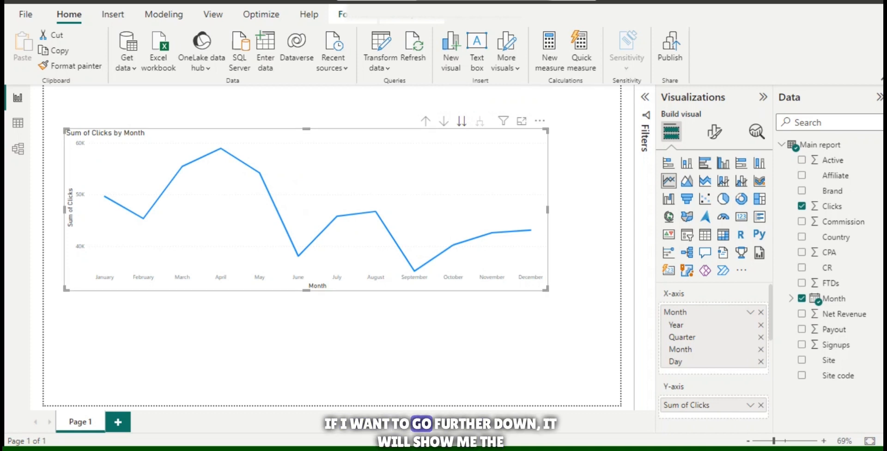
click(461, 121)
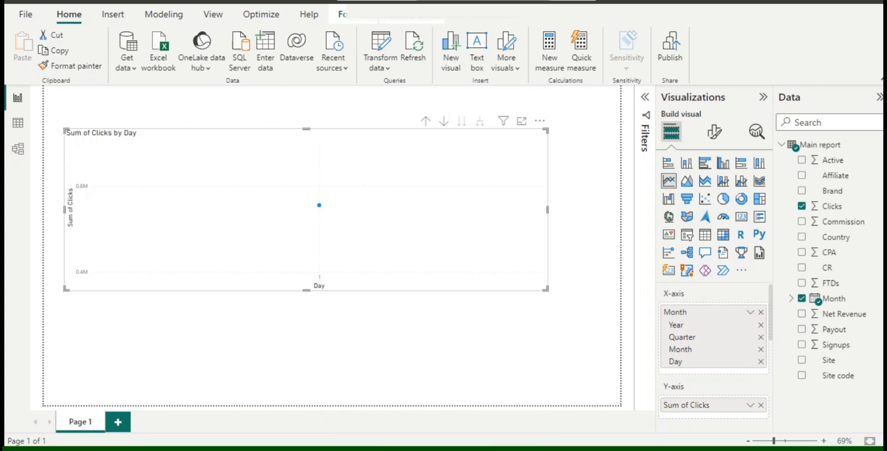
click(426, 121)
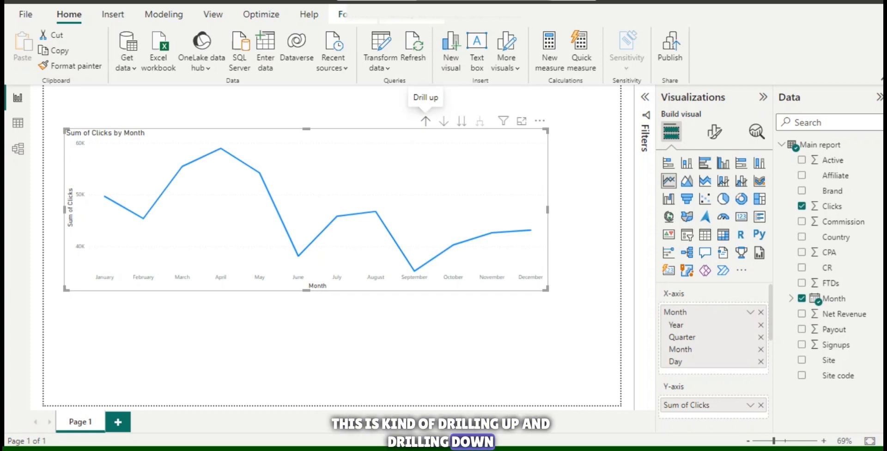
click(425, 121)
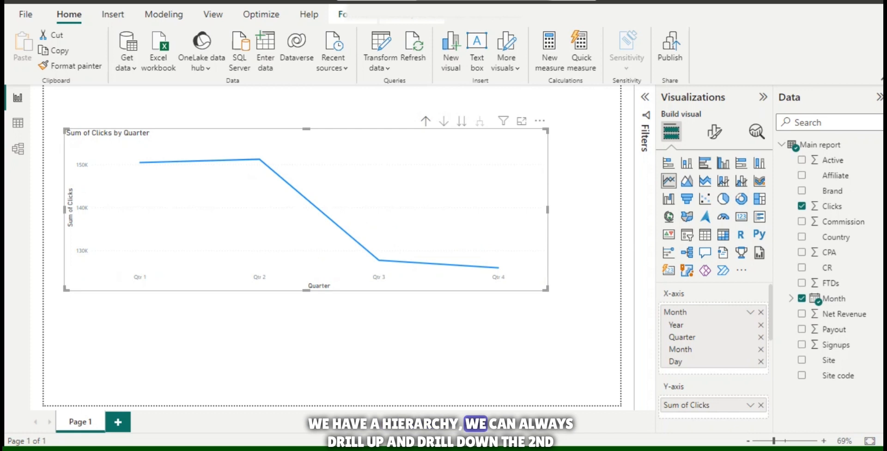
click(425, 121)
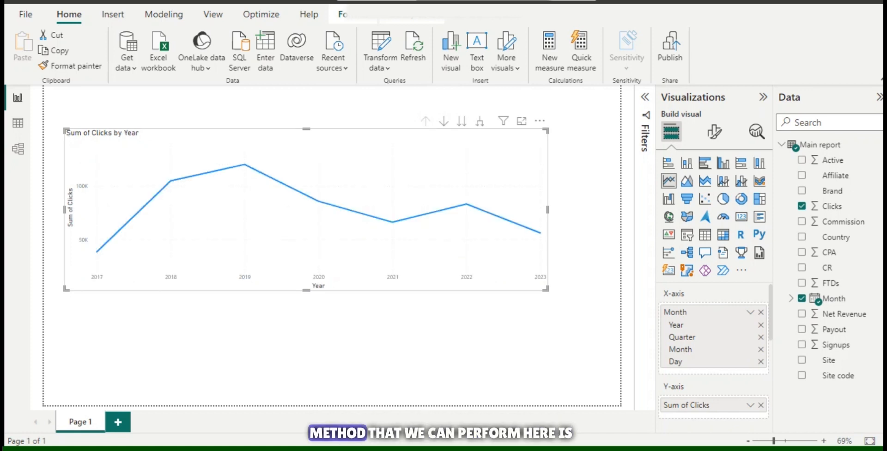
Step: Widen the line chart and show its X-axis as plain Month dates instead of the date hierarchy
drag(546, 288, 594, 287)
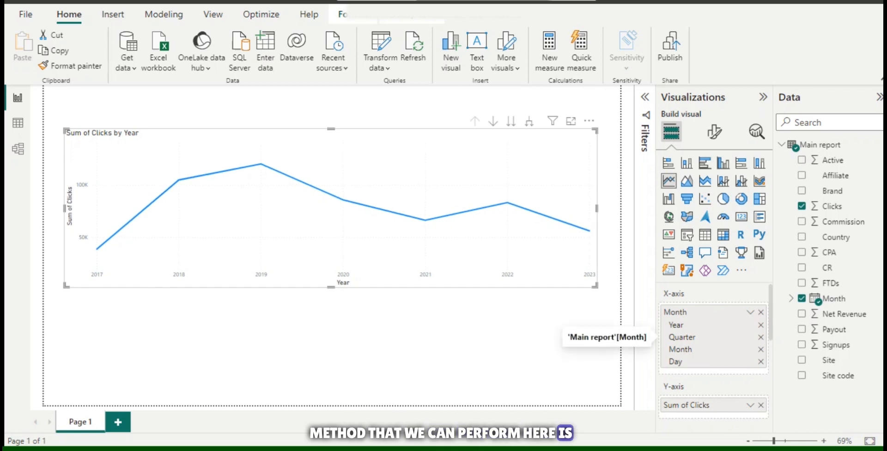
click(750, 312)
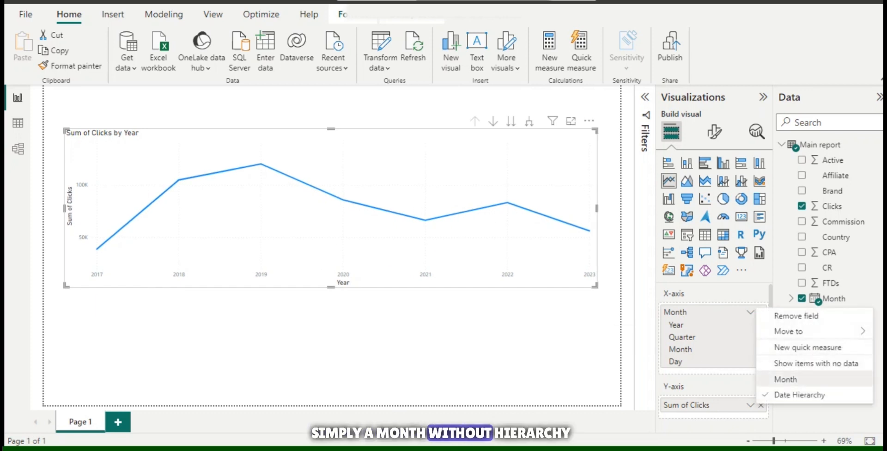
click(785, 379)
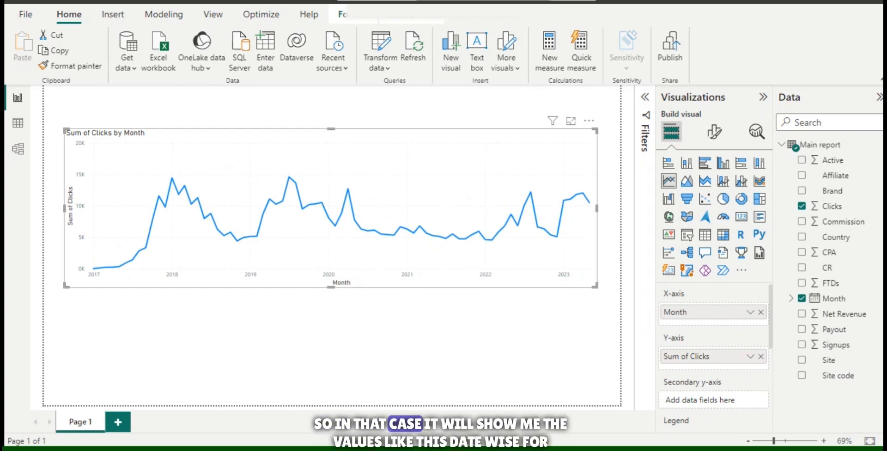
mouse_move(125, 263)
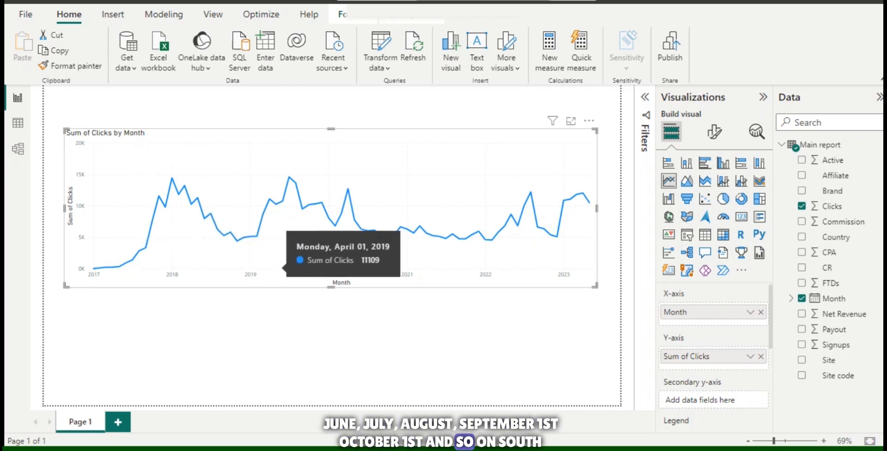
Step: Switch the line chart's X-axis to Date Hierarchy, then return it to plain Month
click(750, 311)
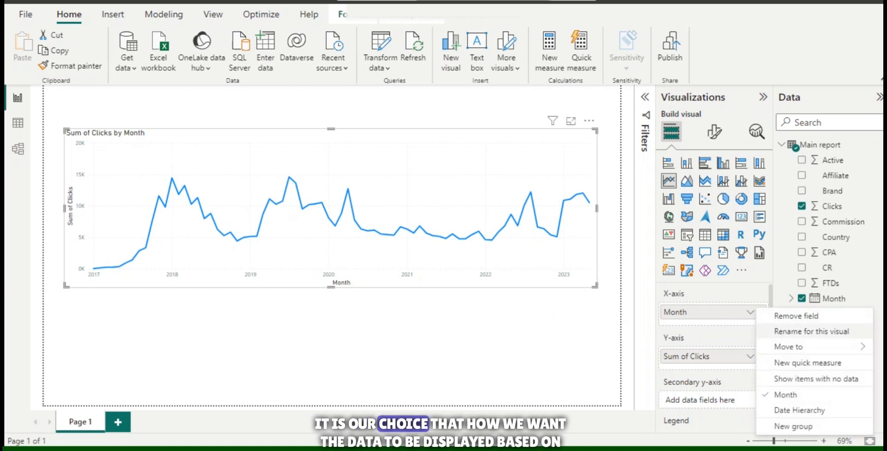
click(799, 410)
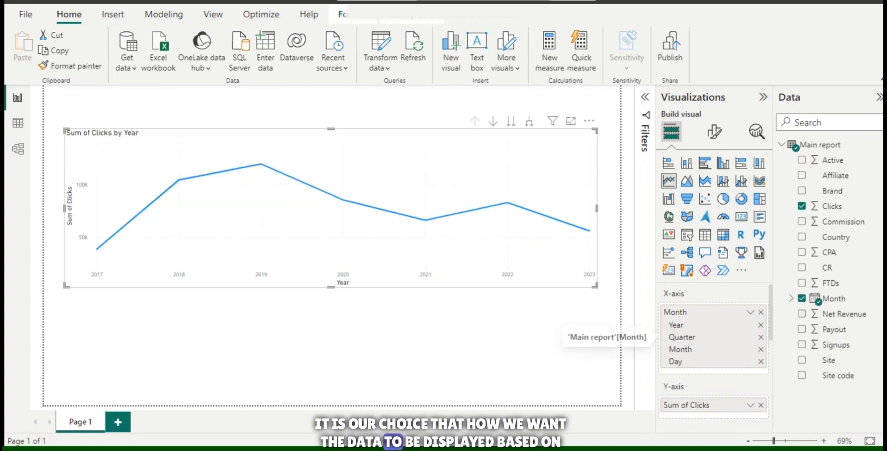
click(750, 311)
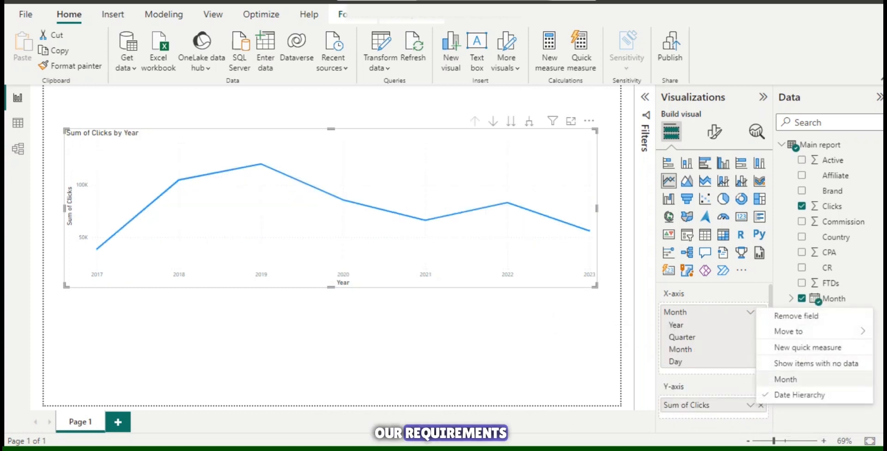
click(785, 379)
Step: Delete the line chart of clicks by month from the report page
key(Escape)
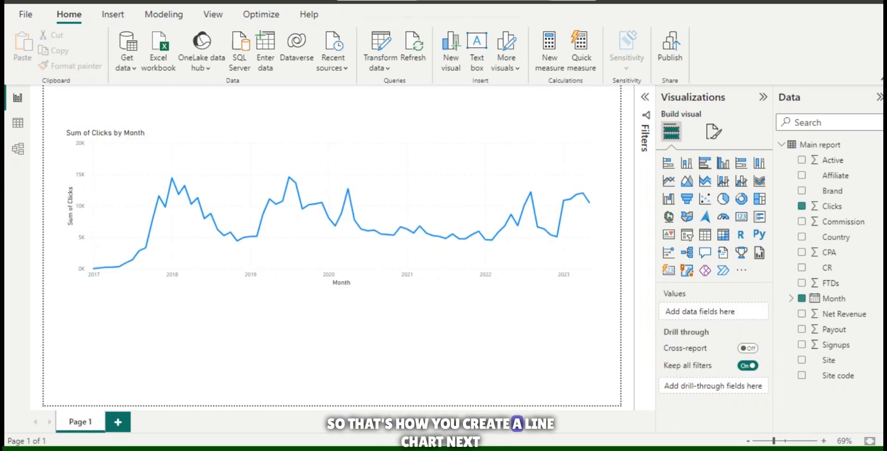
click(418, 277)
key(Delete)
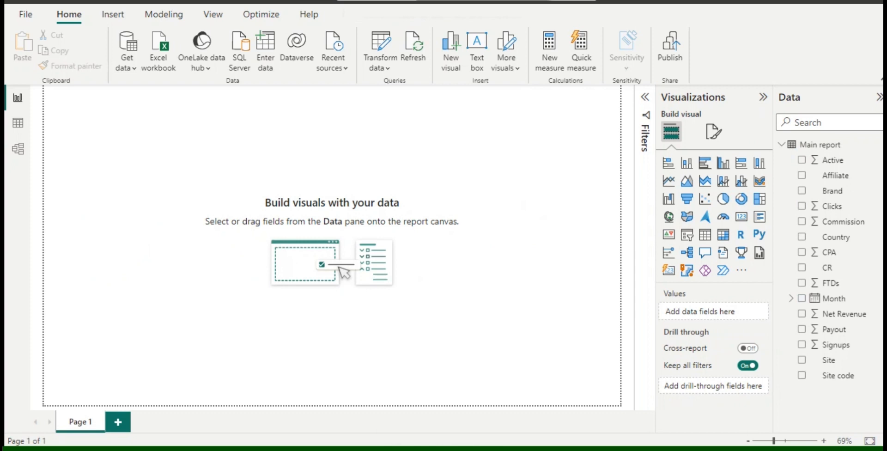
Step: Build an enlarged area chart of the sum of Active by the Month date hierarchy, then convert it to a stacked area chart
click(687, 181)
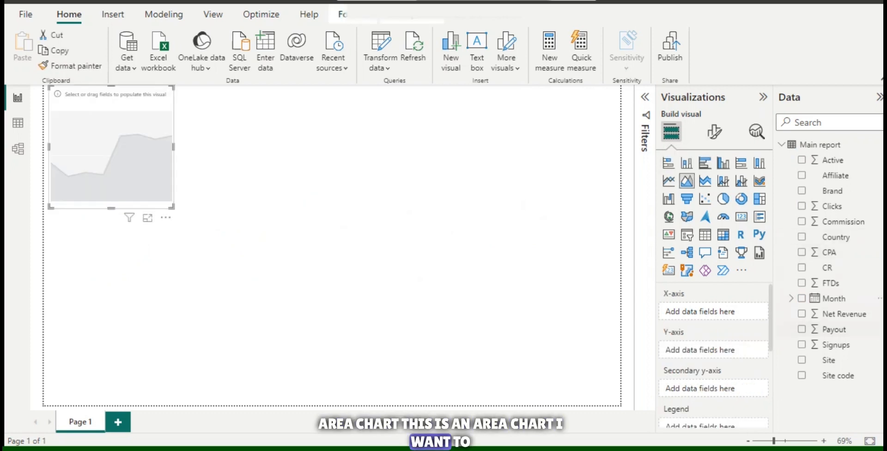
click(801, 298)
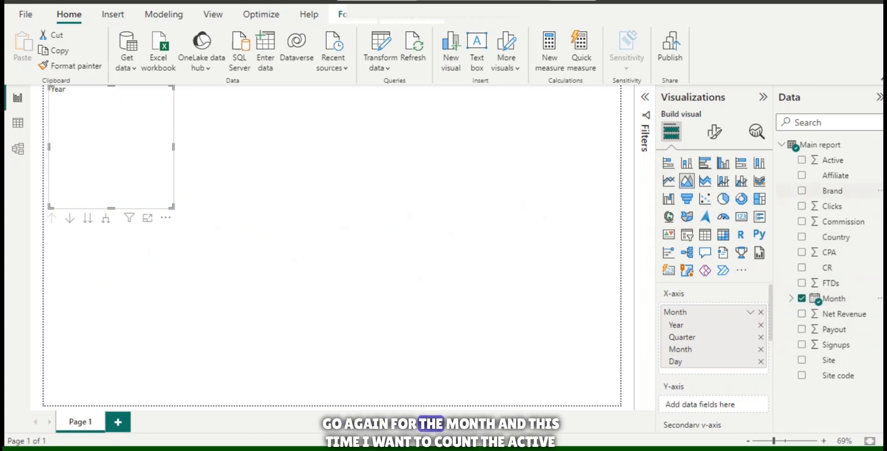
drag(832, 159, 707, 404)
drag(172, 206, 562, 266)
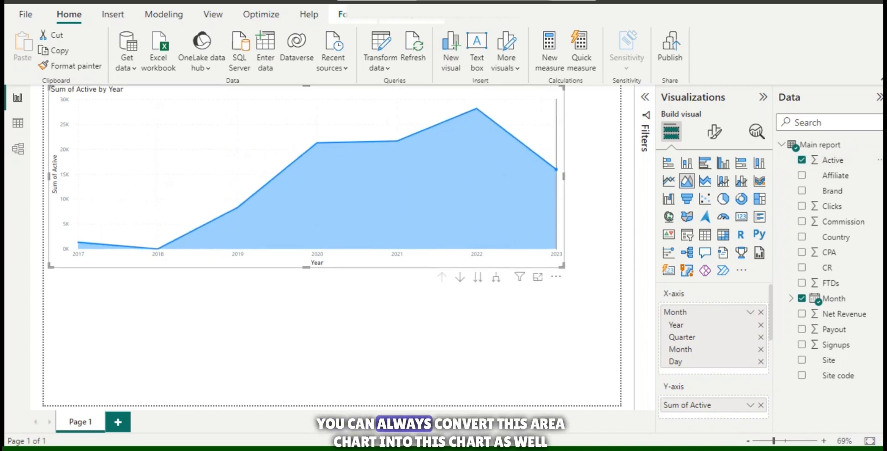
click(705, 181)
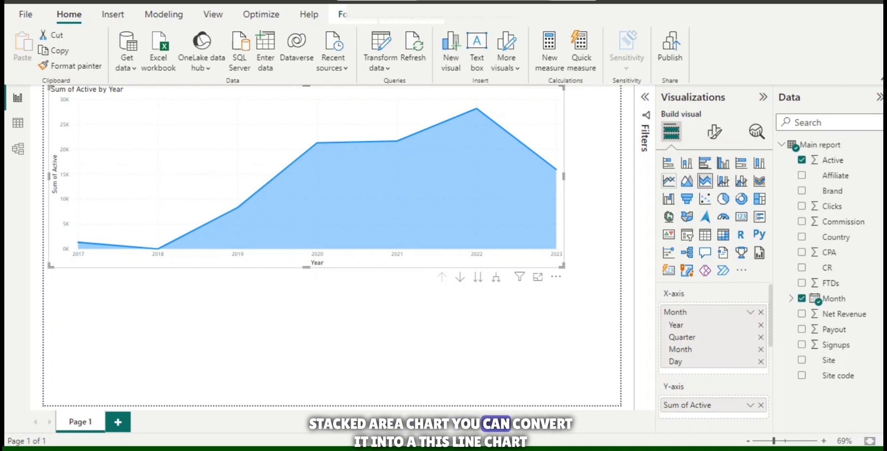
Step: Convert the stacked area chart to a line chart and back to an area chart, then add Clicks to its Y-axis
click(668, 180)
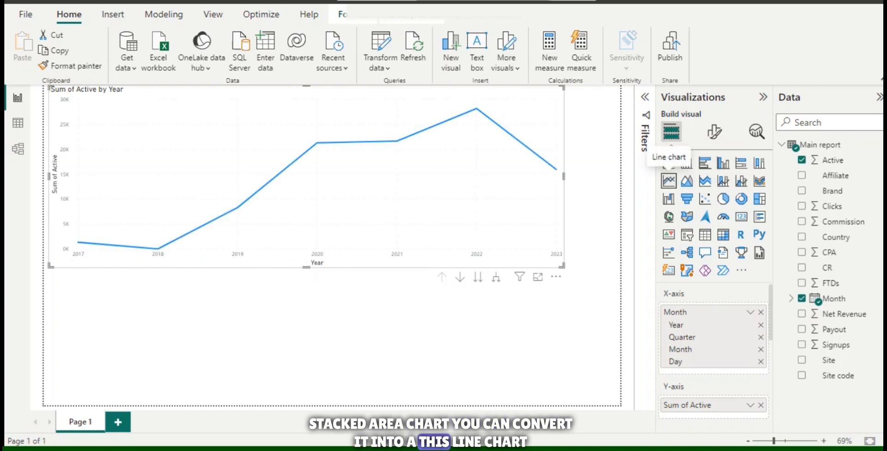
click(687, 181)
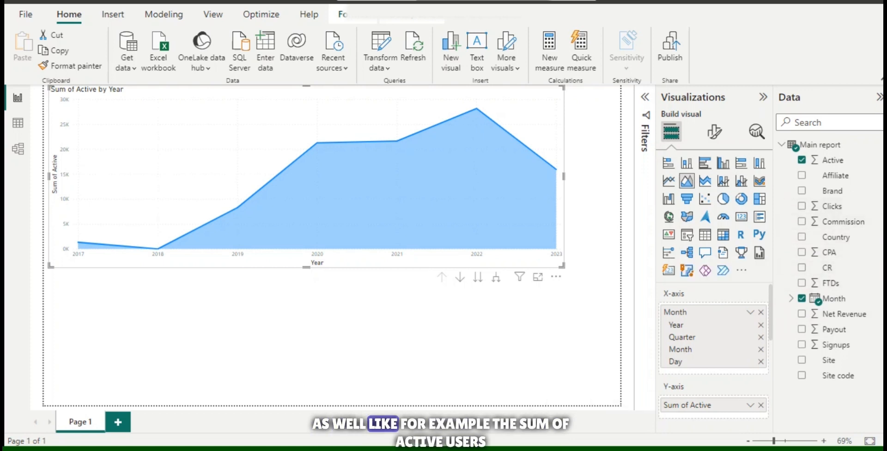
scroll(711, 405, down, 1)
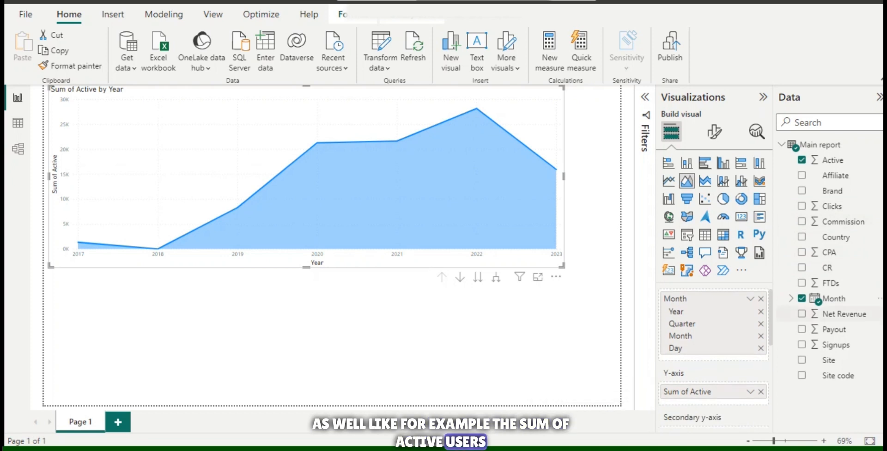
drag(831, 206, 688, 406)
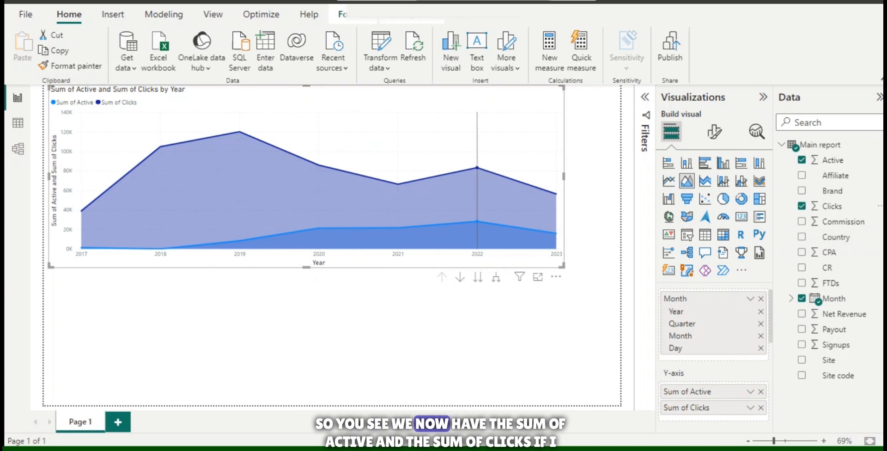
mouse_move(464, 202)
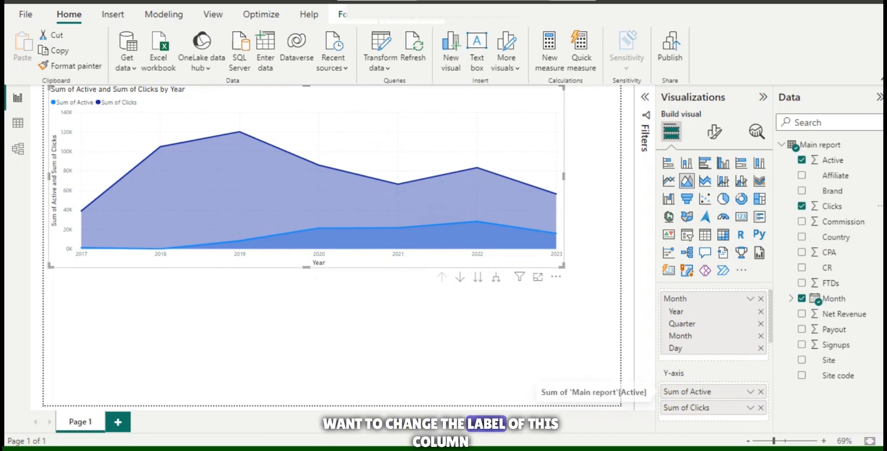
Step: Rename the Sum of Active series on the area chart's Y-axis to "Active Customers"
double_click(688, 392)
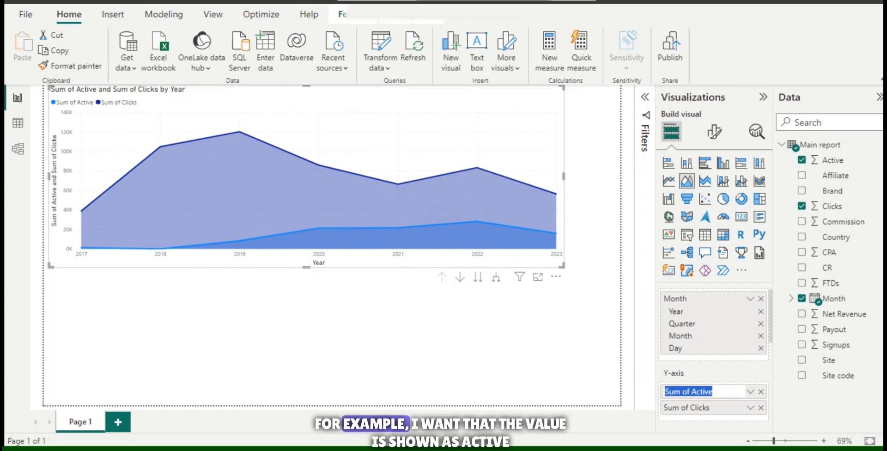
text(Active)
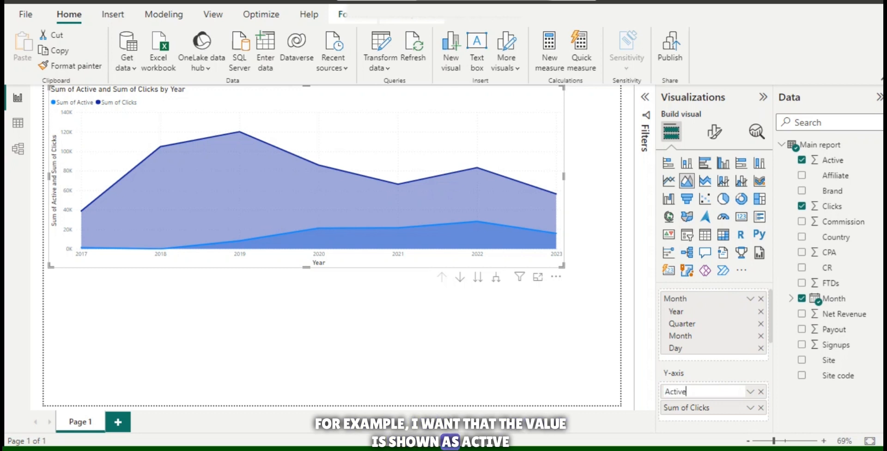
text( Customers)
key(Return)
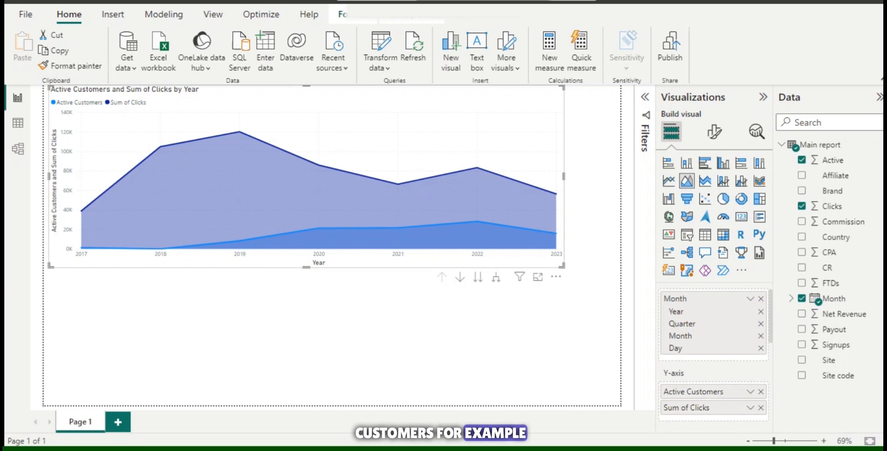
mouse_move(469, 179)
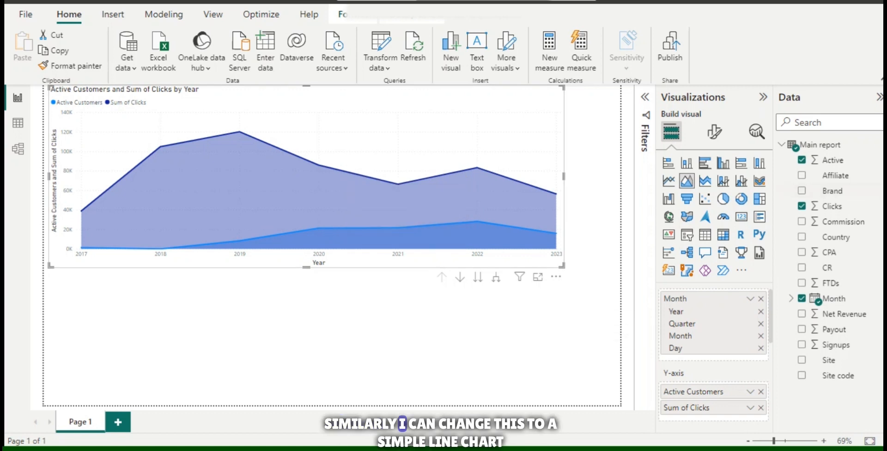
Step: Switch the chart to a line chart and a stacked area chart, ending with a line and stacked column chart
click(668, 180)
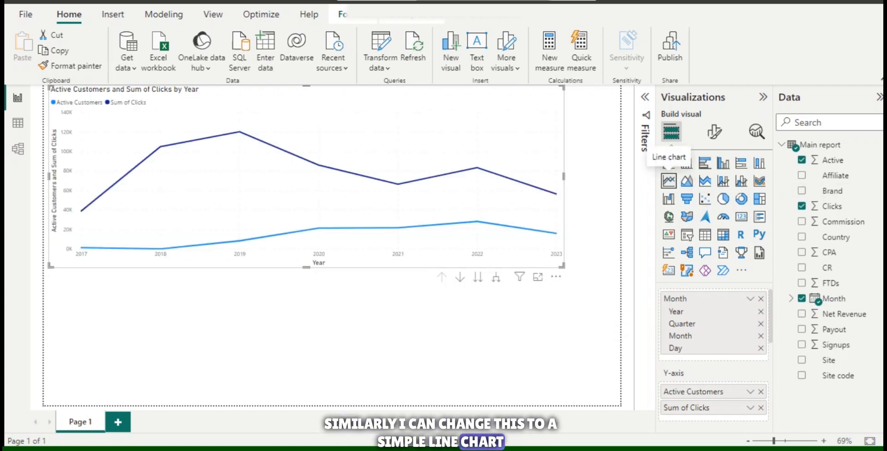
click(705, 180)
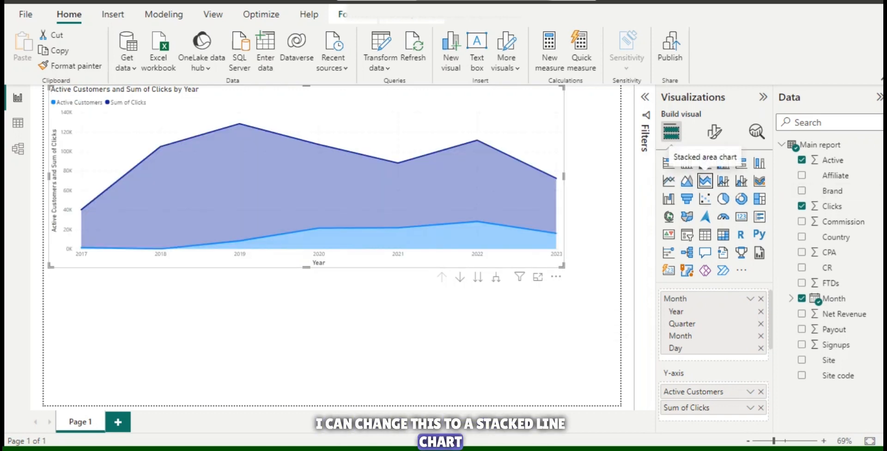
click(723, 181)
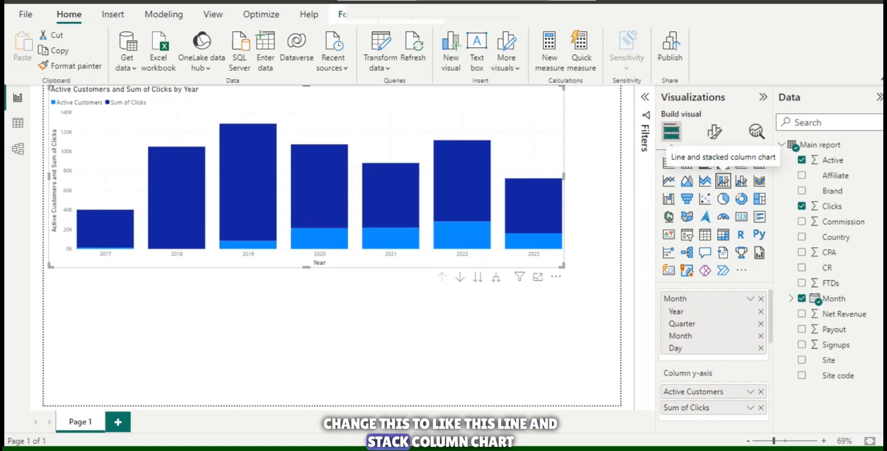
Step: Move Sum of Clicks from the column y-axis to the line y-axis and inspect the combo chart's columns and line
scroll(714, 332, down, 2)
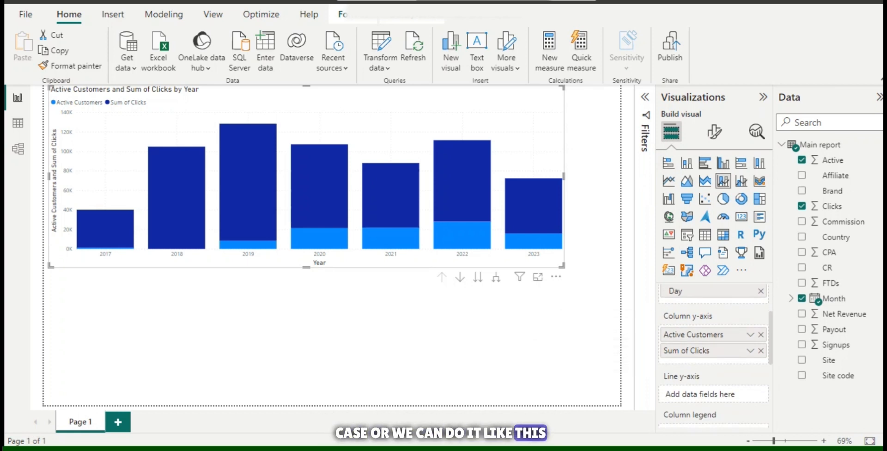
drag(686, 350, 688, 397)
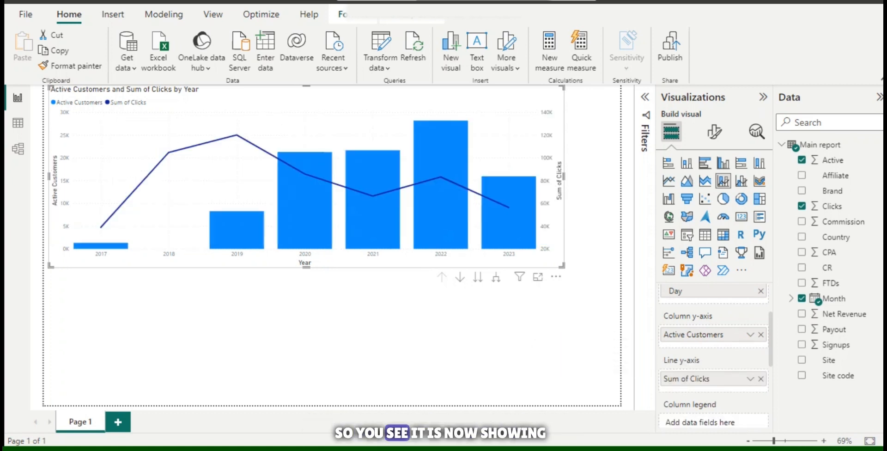
mouse_move(309, 218)
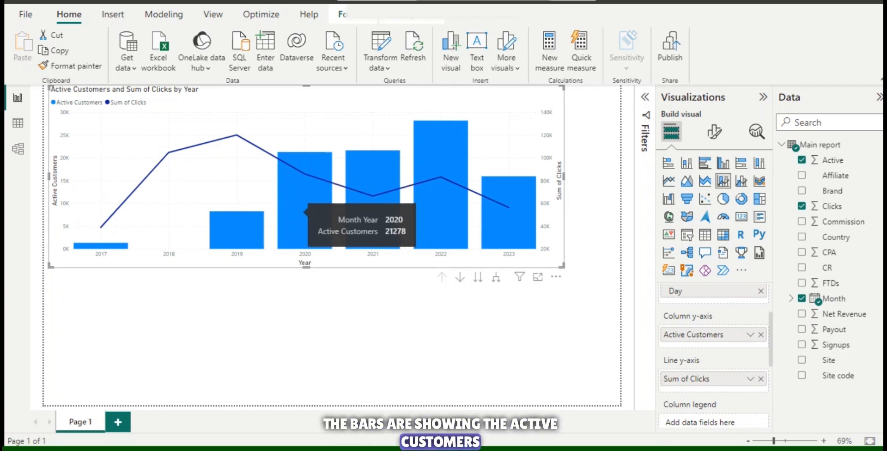
mouse_move(237, 135)
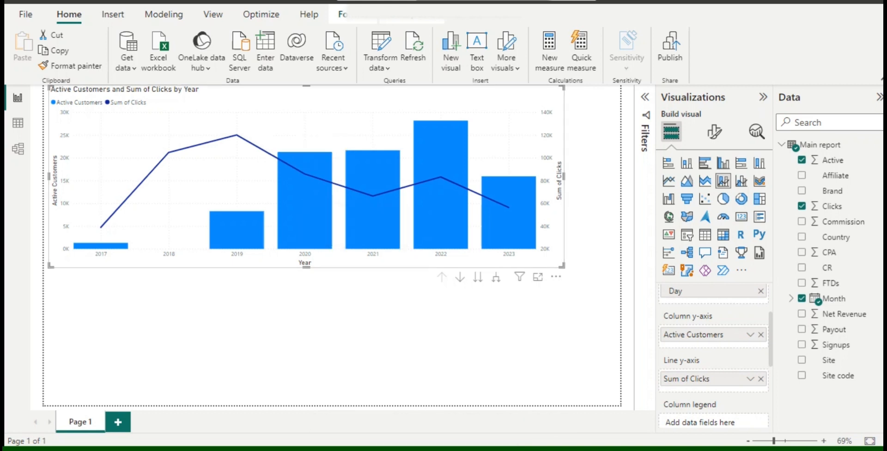
Step: Delete the combo chart and build a widened card showing the sum of CPA, placed nearer the middle of the page
key(Delete)
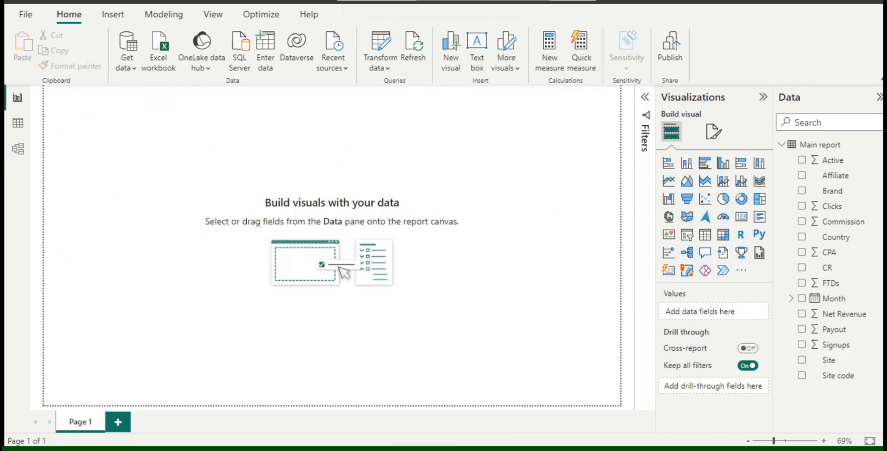
click(741, 216)
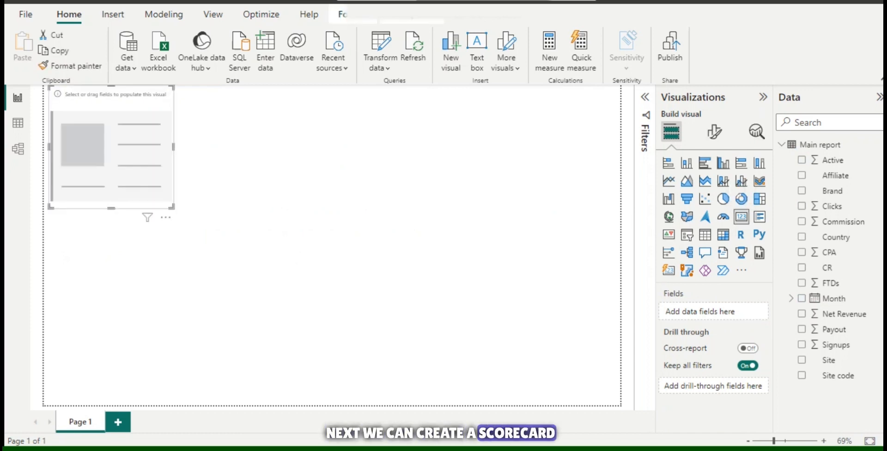
drag(111, 147, 230, 191)
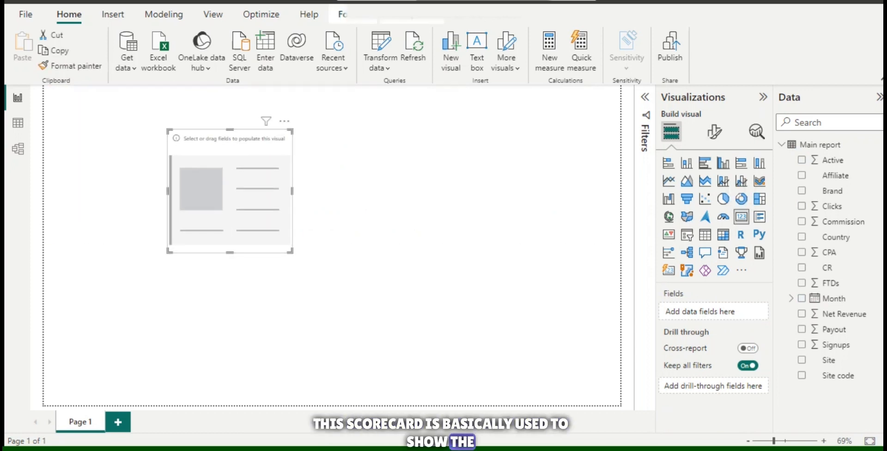
click(801, 251)
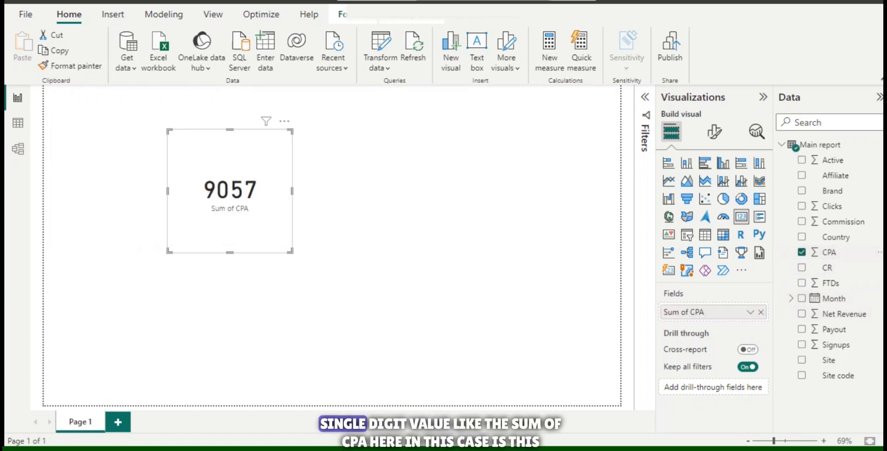
drag(291, 251, 352, 231)
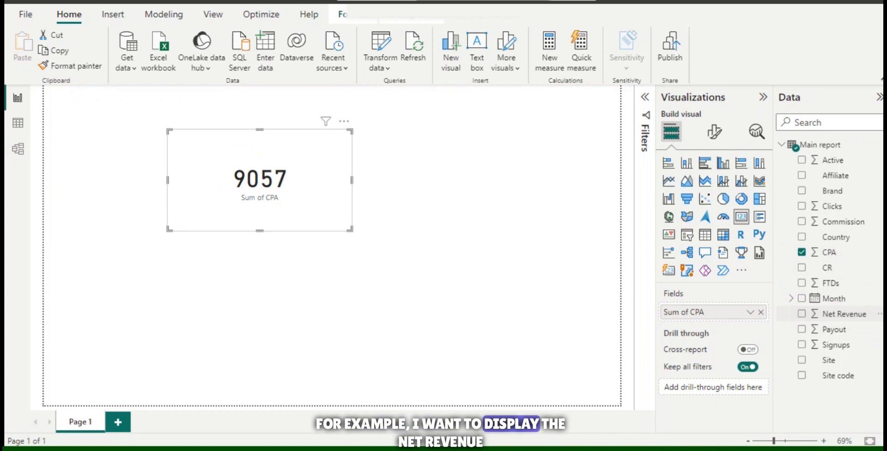
Step: Replace CPA on the card with Net Revenue, then with Signups, and finally with Payout
click(801, 252)
click(802, 313)
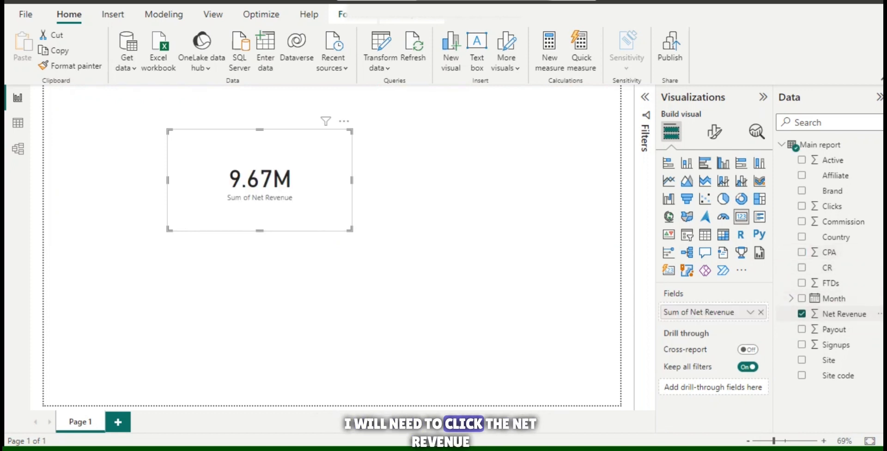
click(802, 313)
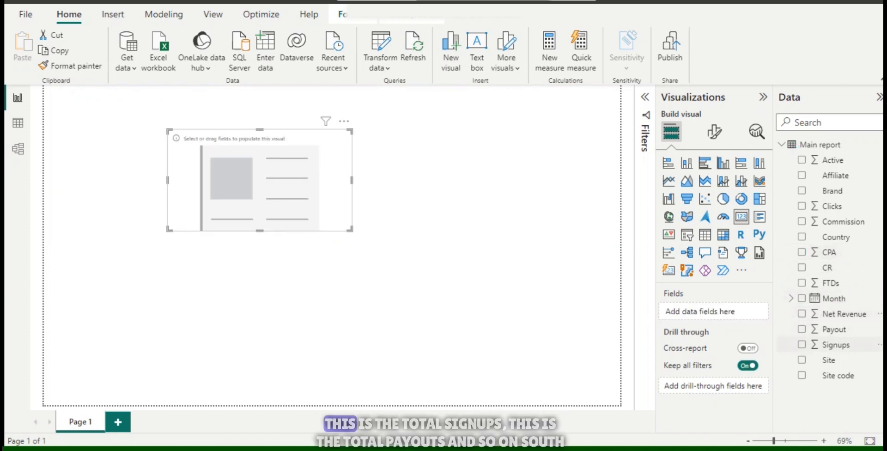
click(801, 344)
click(801, 344)
click(802, 329)
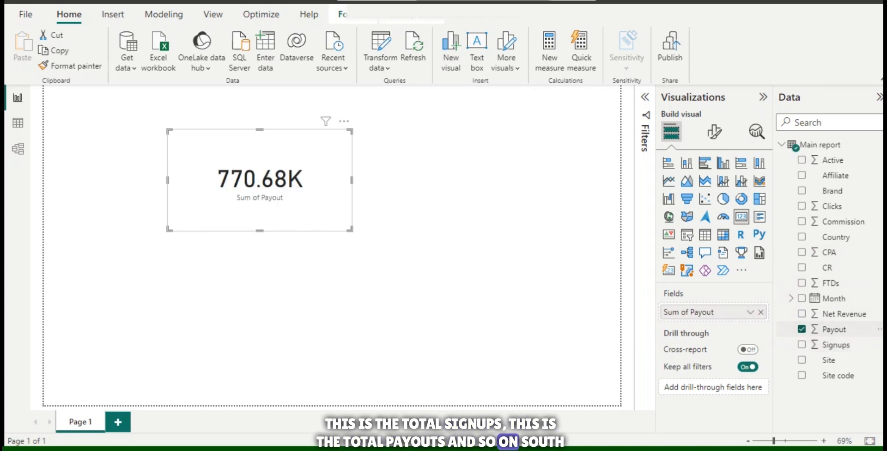
Step: Delete the card and build a treemap with Country as category and Net Revenue as values
click(801, 328)
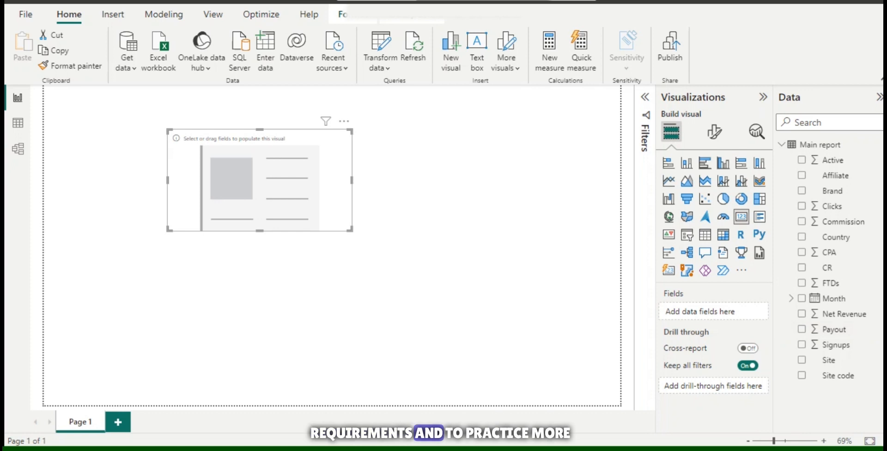
key(Delete)
click(759, 199)
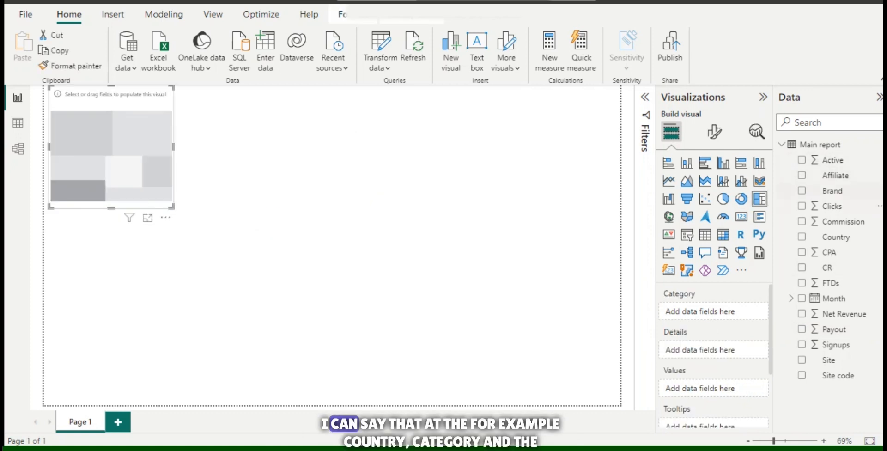
drag(835, 236, 702, 310)
drag(843, 314, 711, 395)
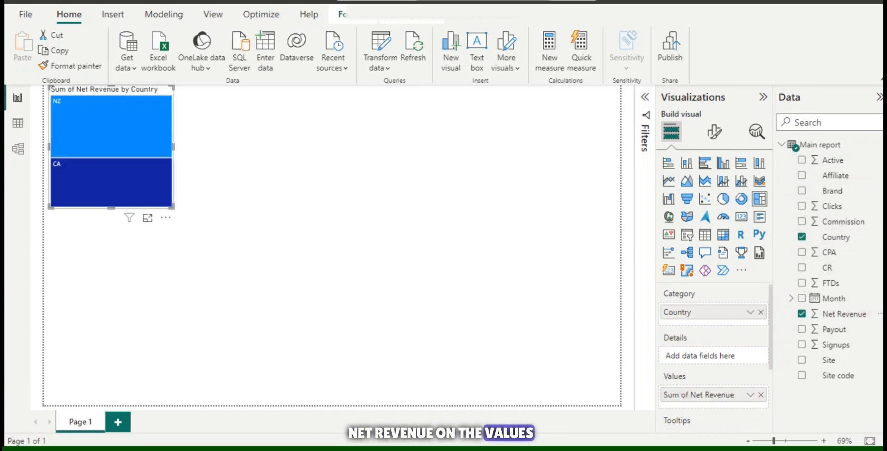
Step: Replace Country with Brand as the treemap's category and enlarge the treemap across most of the page
click(760, 311)
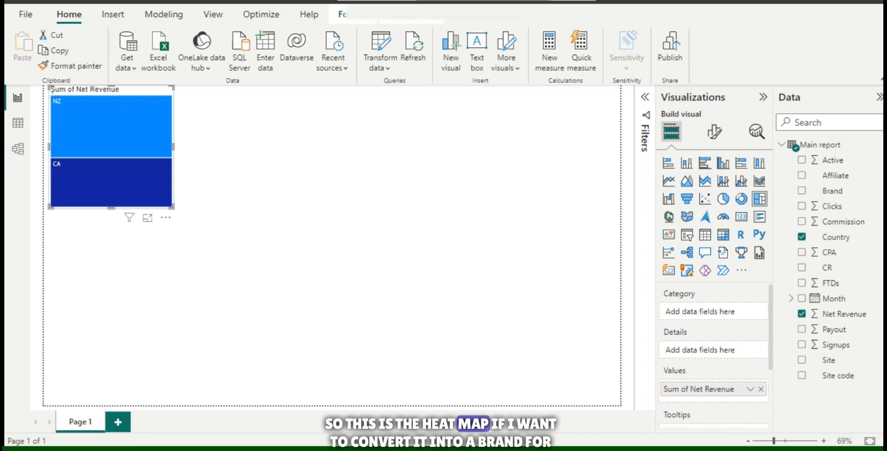
click(801, 190)
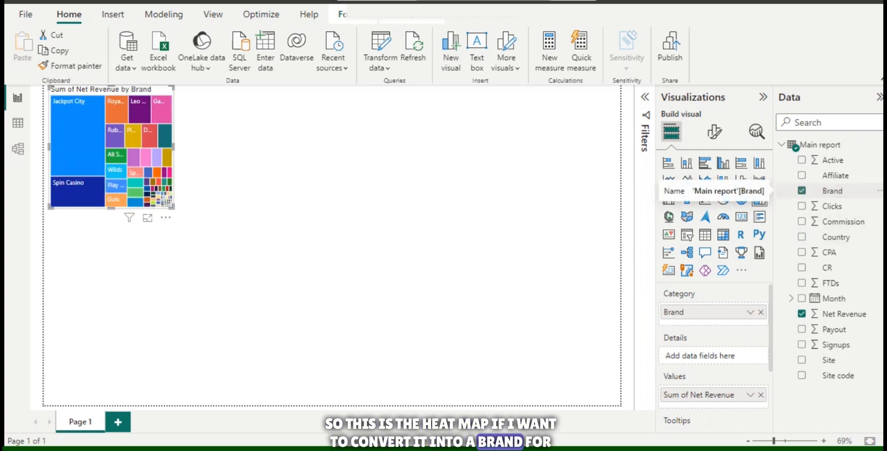
drag(172, 207, 556, 353)
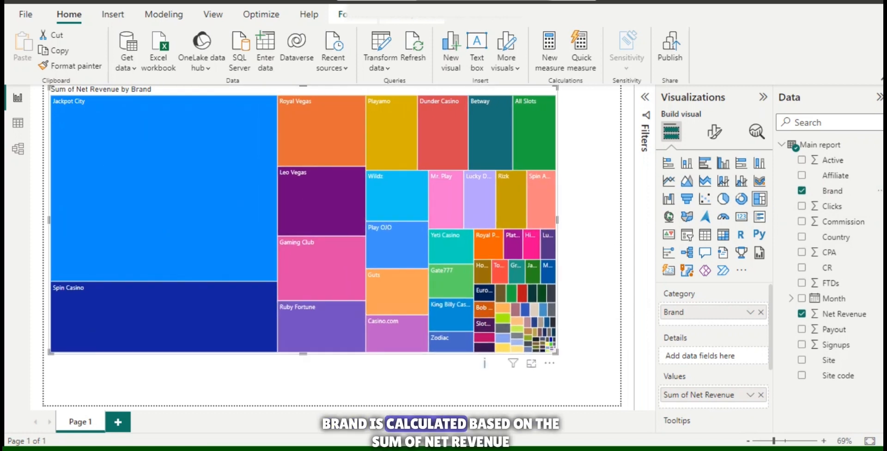